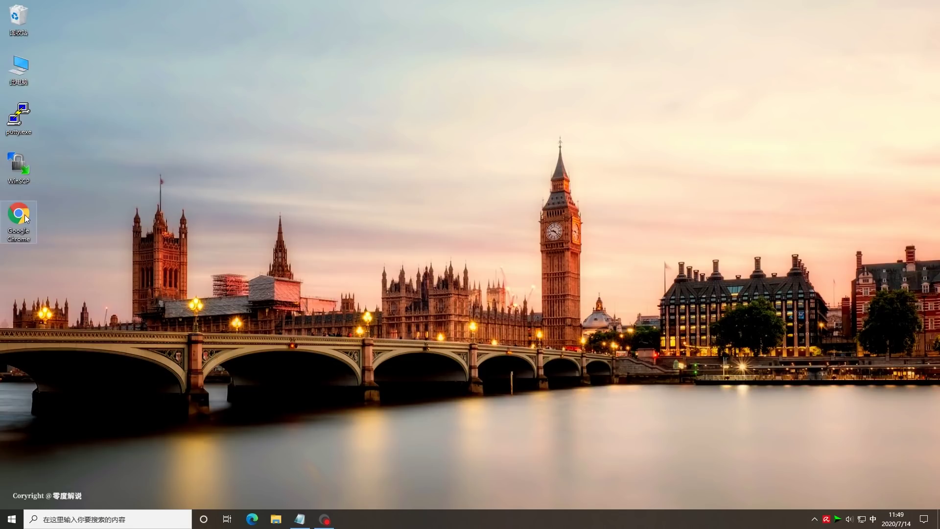
Pin the Google Chrome desktop shortcut to Start and check its tile in the Start layout
right_click(24, 216)
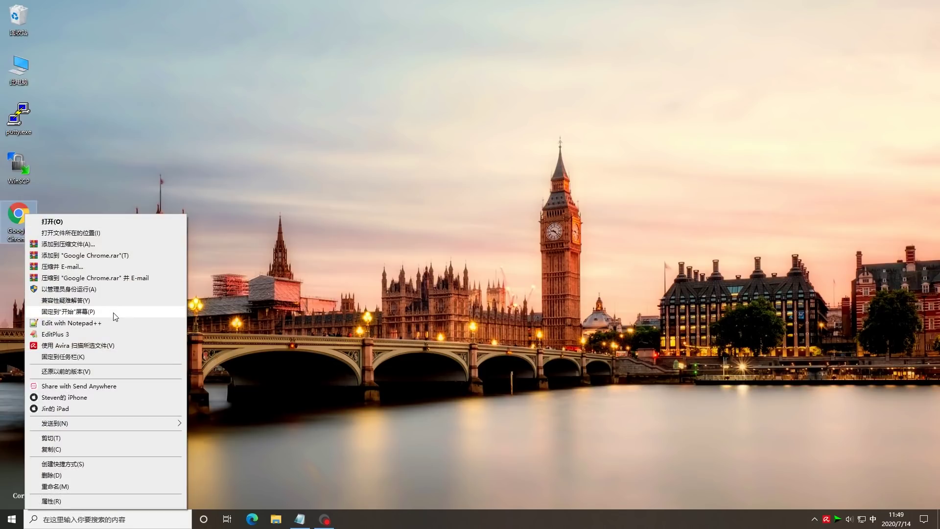
left_click(114, 313)
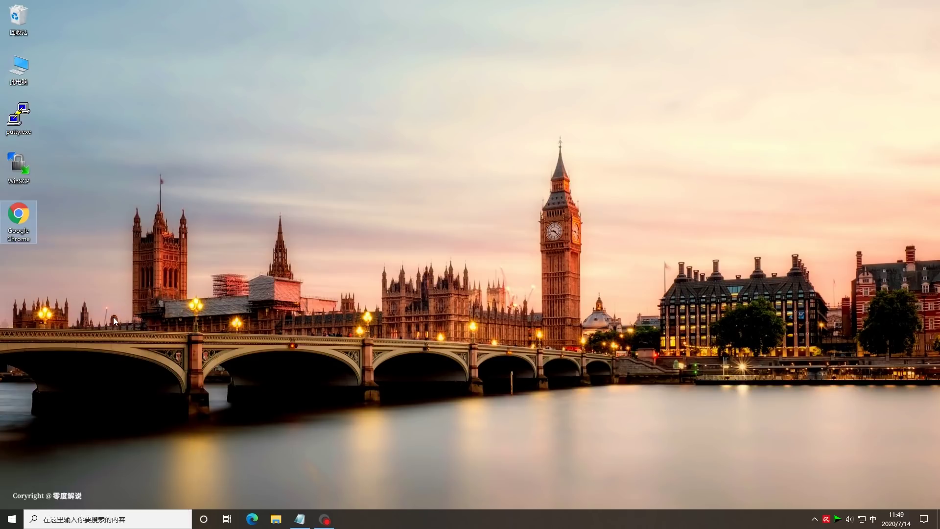
left_click(12, 518)
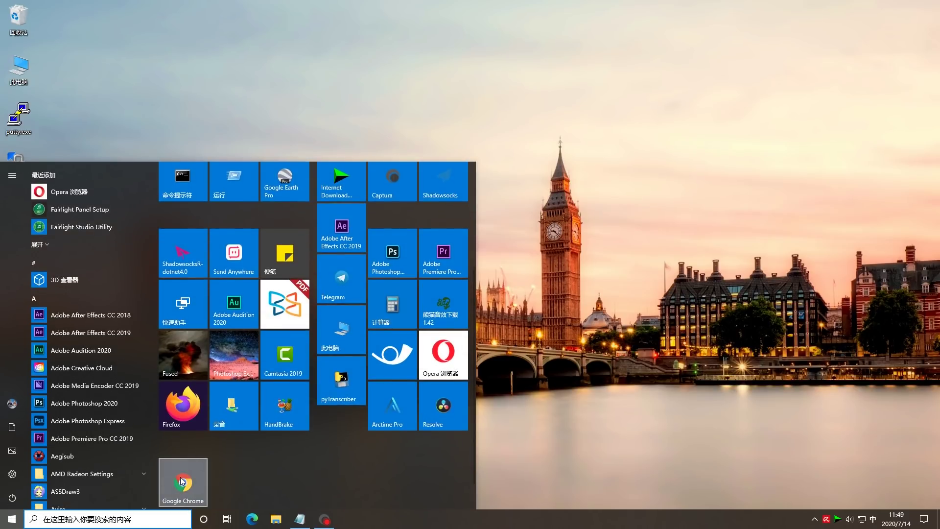
scroll(170, 448, "down", 1)
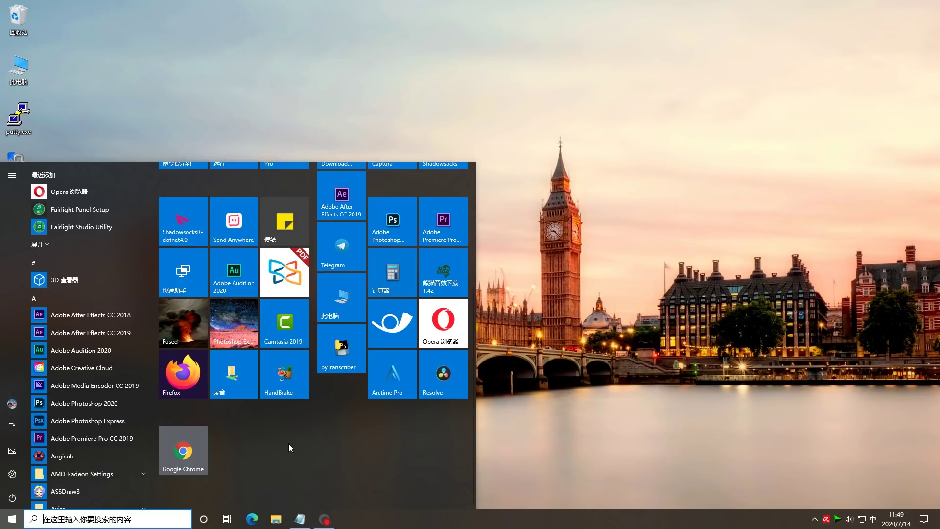
left_click(293, 147)
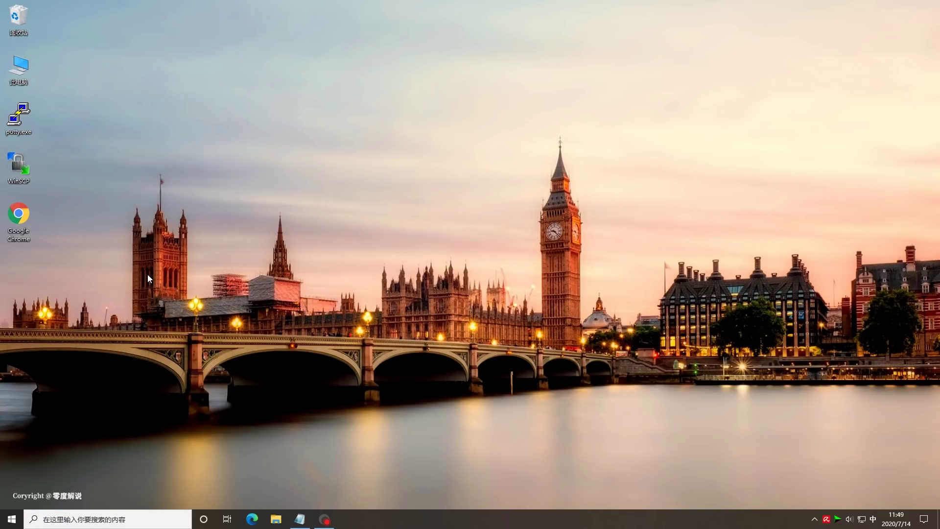
Move the Google Chrome desktop shortcut to the Recycle Bin and use its pinned Start tile instead
left_click_drag(22, 214, 18, 16)
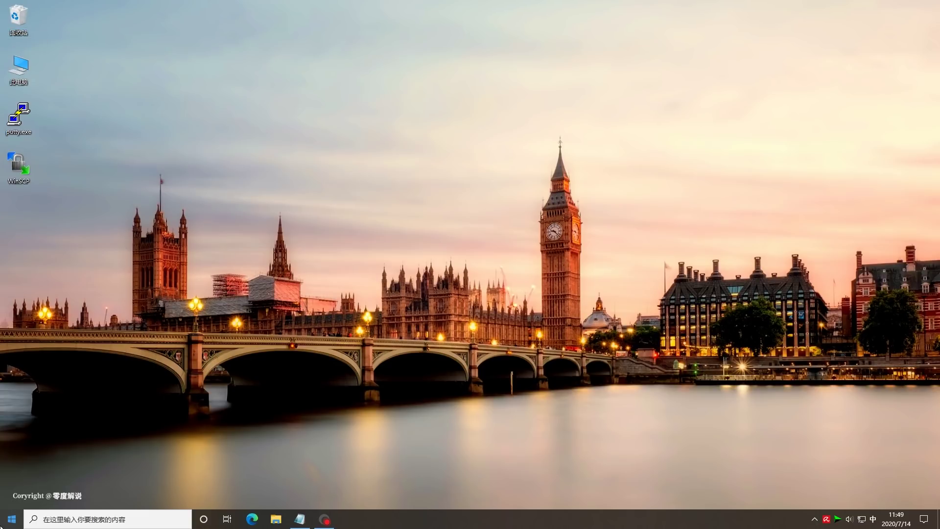
left_click(11, 521)
scroll(316, 463, "down", 5)
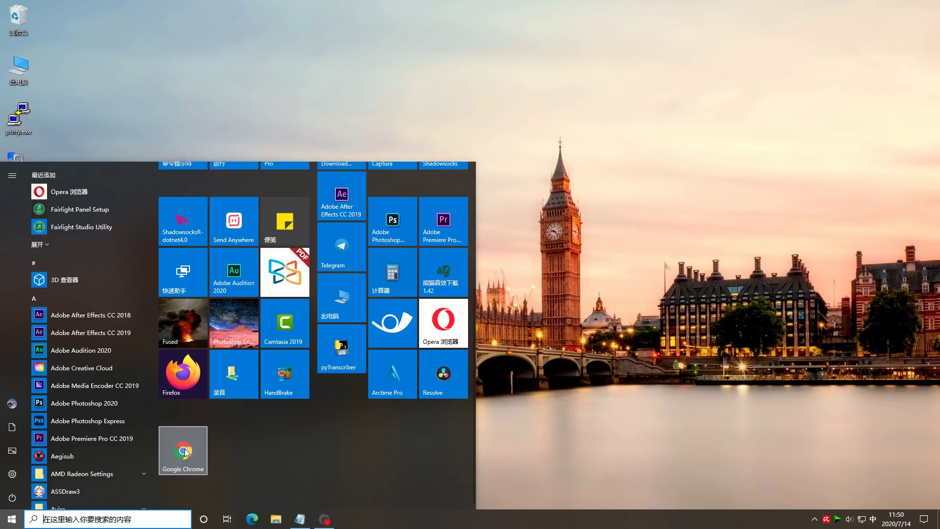
left_click(186, 446)
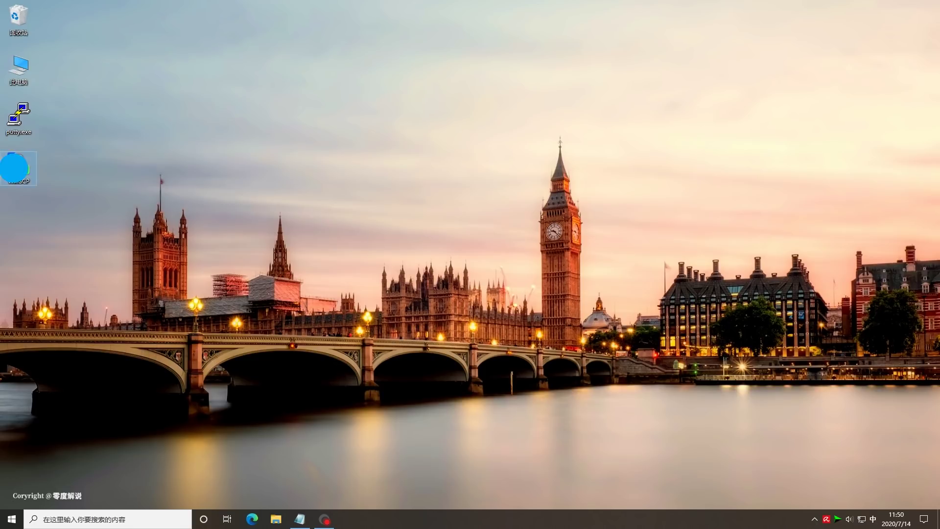
Pin WinSCP to Start and move its desktop shortcut to the Recycle Bin
right_click(14, 167)
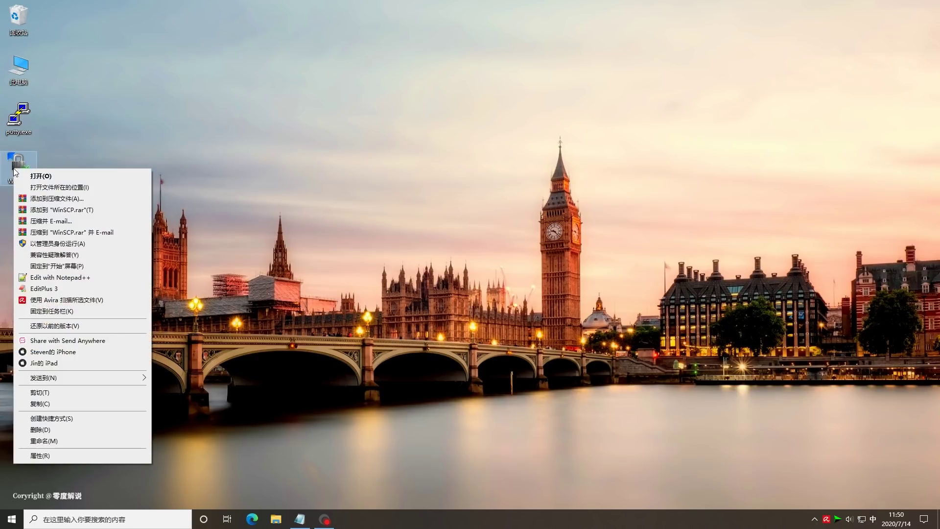
left_click(83, 266)
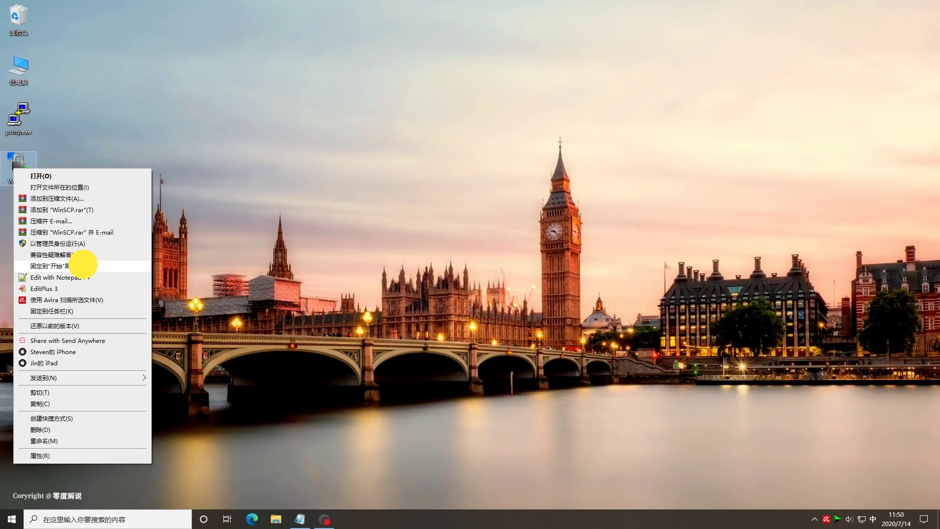
left_click_drag(18, 166, 19, 24)
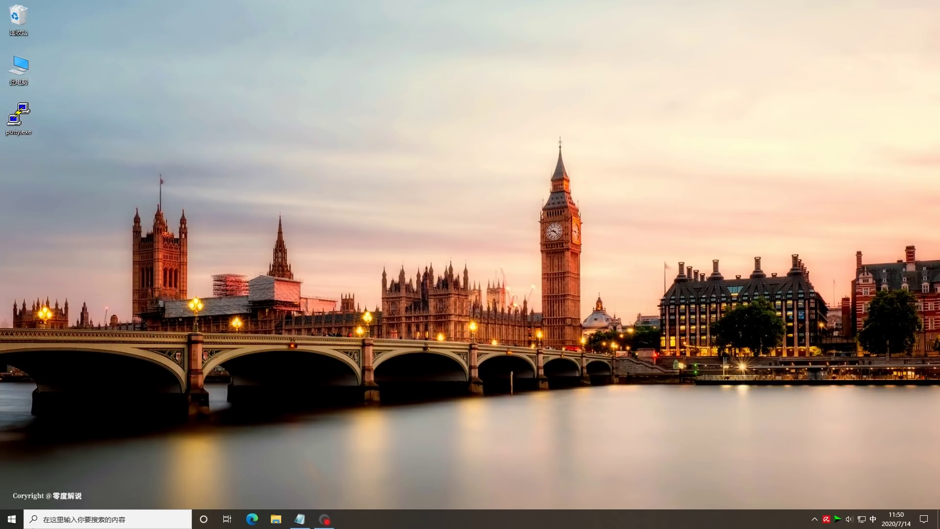
left_click(11, 519)
scroll(285, 451, "down", 2)
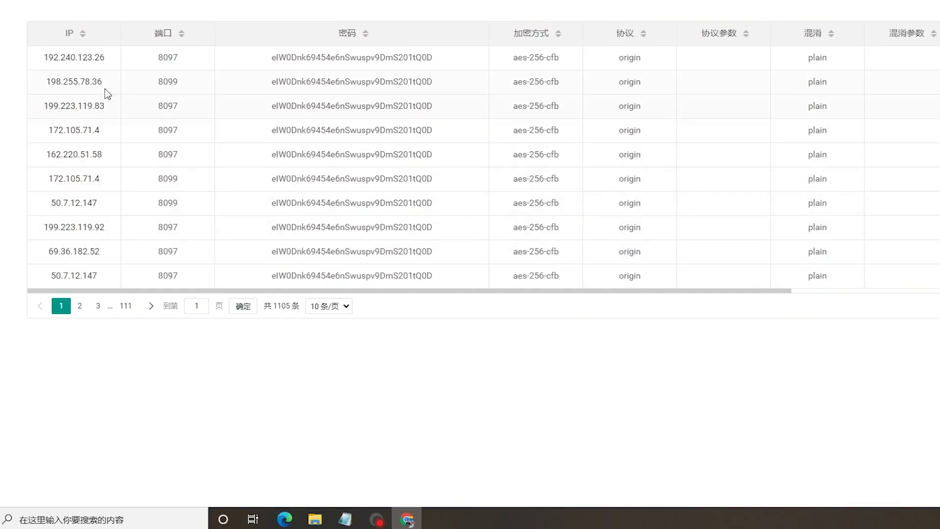
Select the IP address, port and password cells of the first server row one at a time
left_click_drag(112, 60, 175, 58)
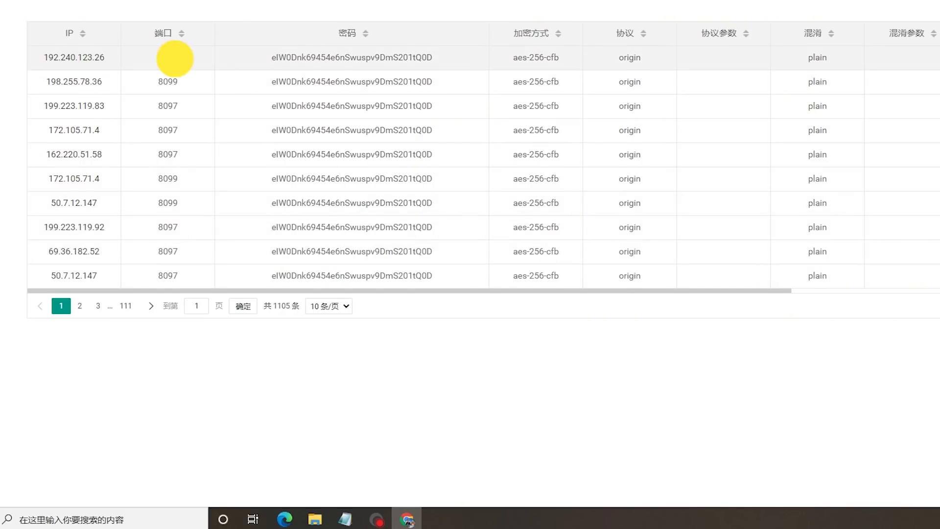
left_click_drag(447, 55, 259, 57)
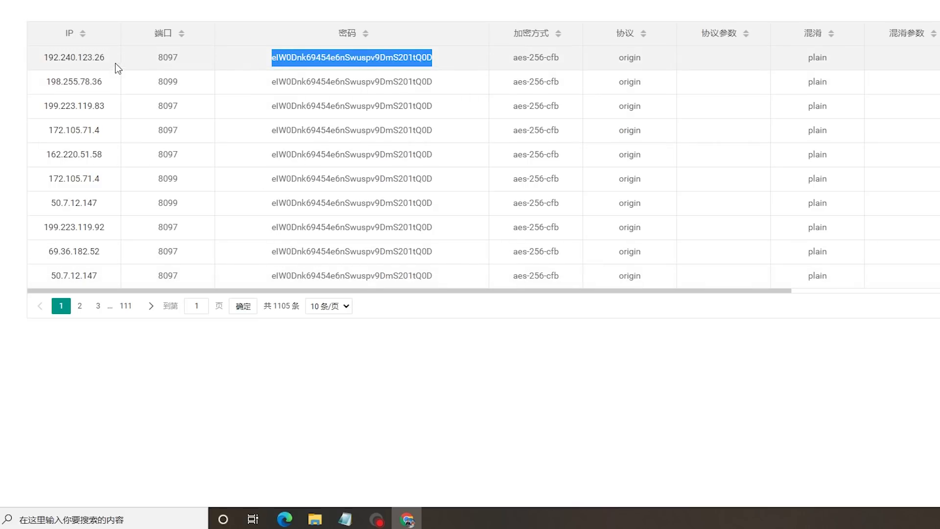
left_click_drag(110, 59, 29, 57)
double_click(152, 57)
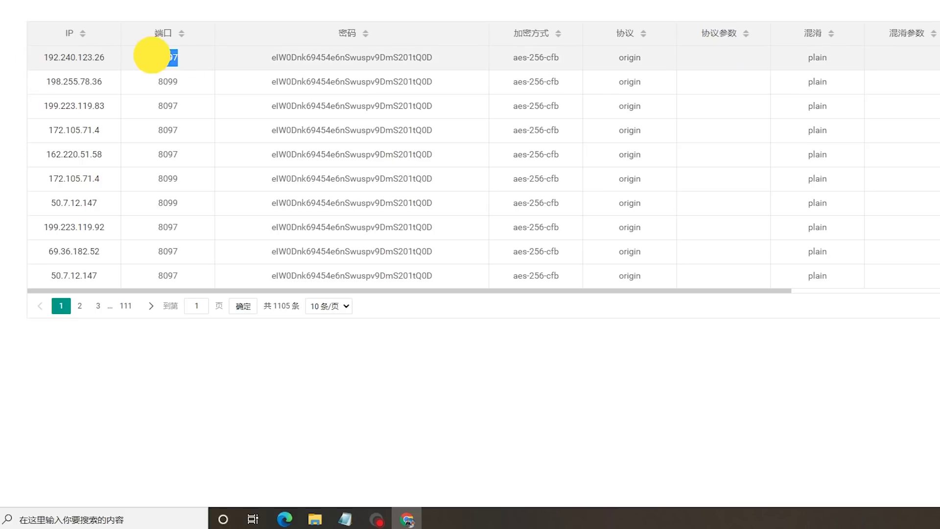
left_click_drag(432, 57, 274, 59)
left_click(273, 83)
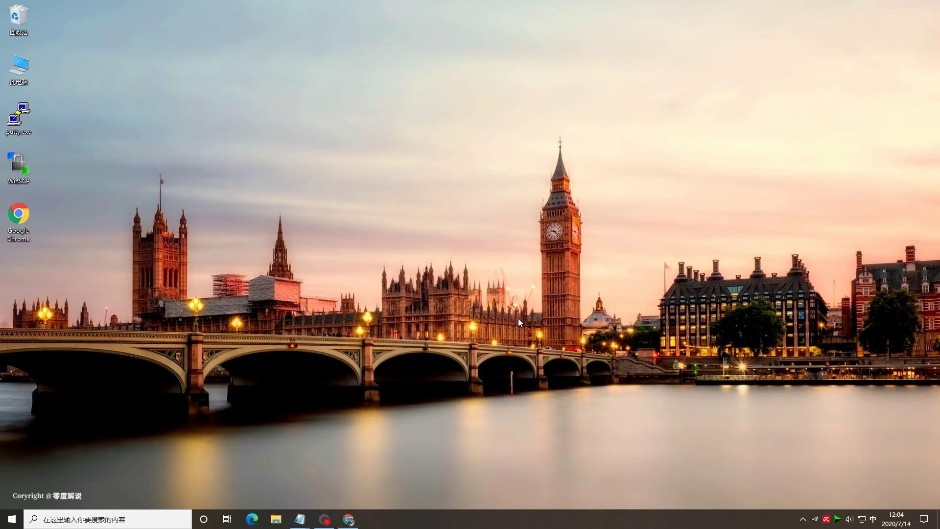
Turn on clipboard history in the Windows system settings and minimise the settings window
left_click(926, 519)
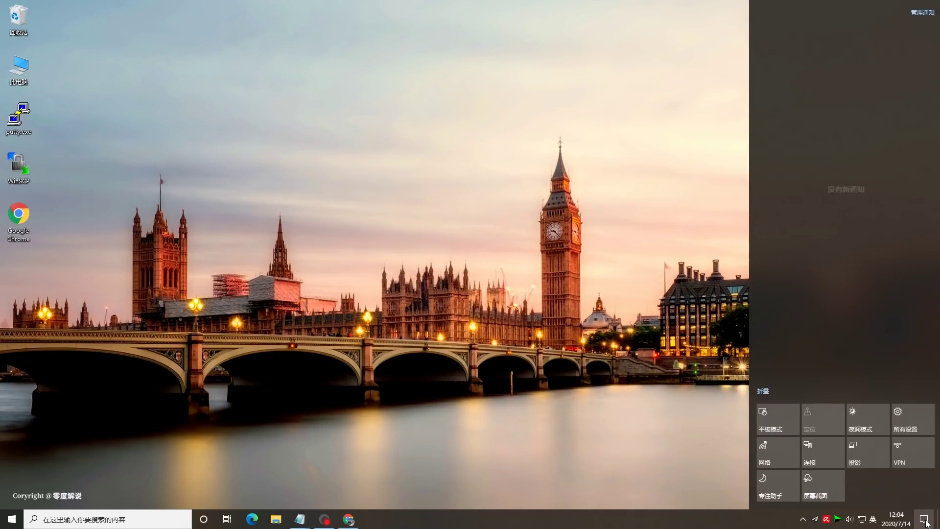
left_click(912, 423)
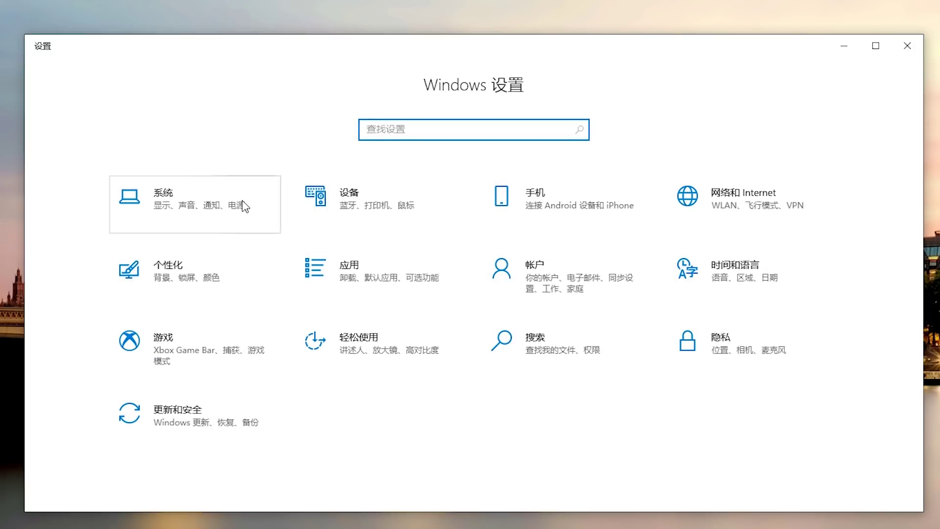
left_click(206, 210)
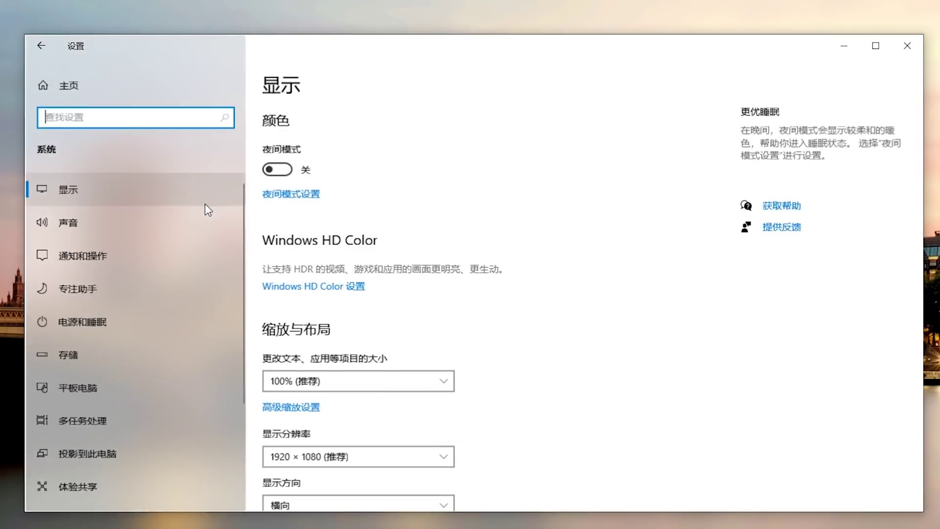
scroll(169, 321, "down", 3)
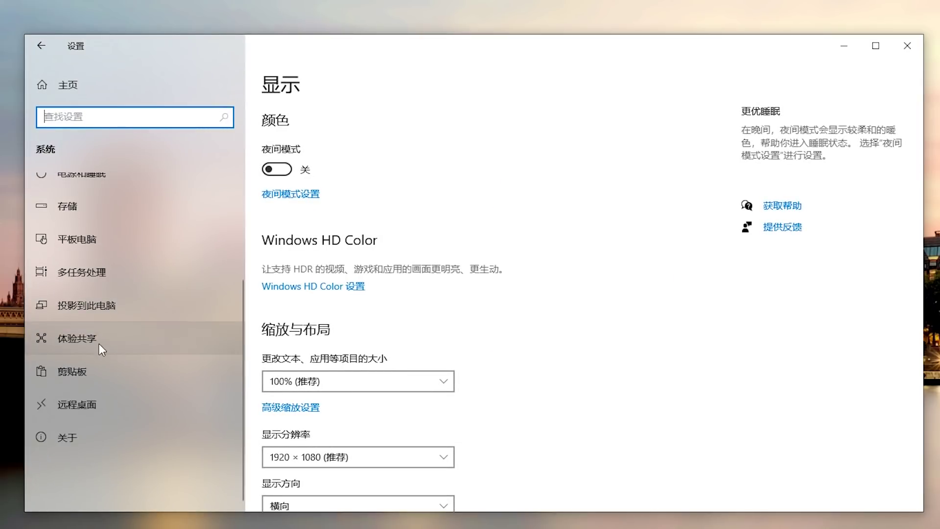
left_click(84, 373)
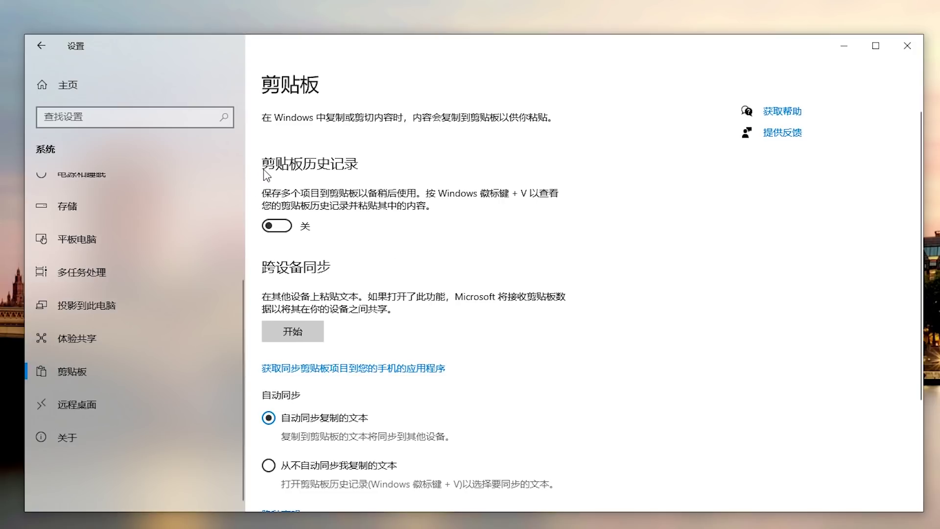
left_click(287, 227)
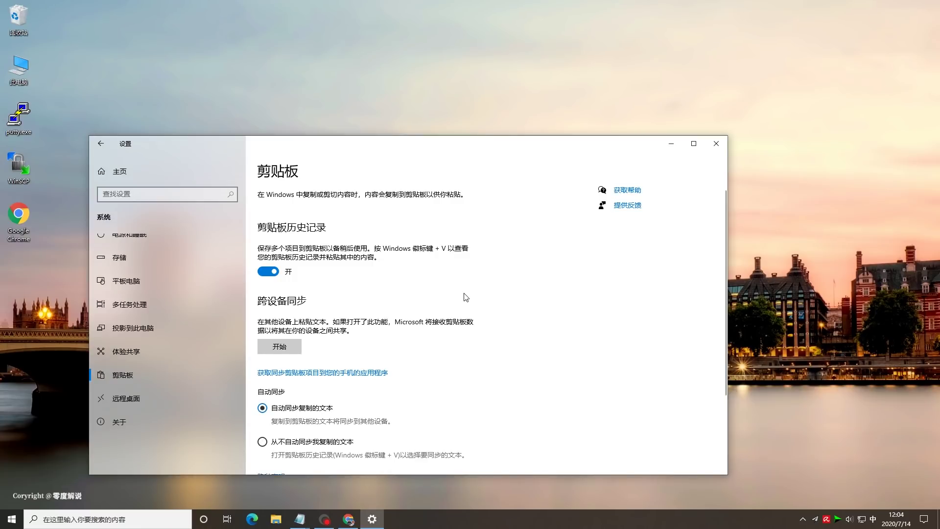
left_click(671, 144)
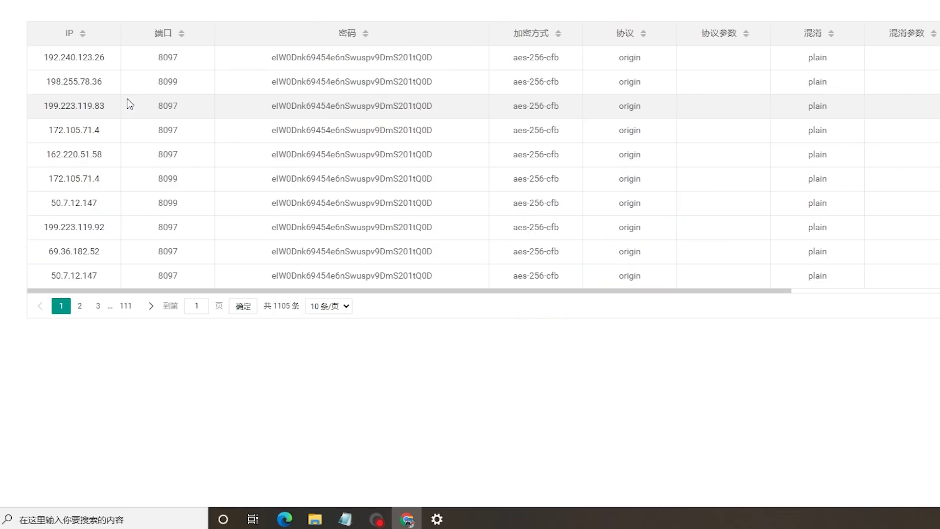
Copy the first server row's IP address 192.240.123.26, port 8097 and password separately to the clipboard
left_click_drag(119, 61, 42, 59)
right_click(78, 59)
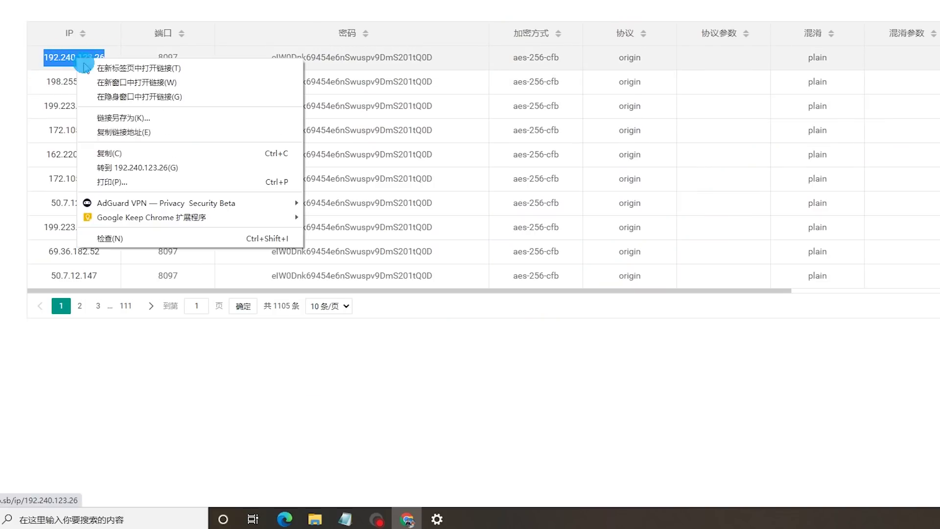
left_click(111, 153)
left_click_drag(180, 58, 159, 58)
right_click(159, 58)
left_click(213, 69)
left_click_drag(434, 58, 269, 56)
right_click(280, 58)
left_click(294, 65)
Copy the second server row's IP address 198.255.78.36, port 8099 and password separately to the clipboard
left_click_drag(116, 82, 46, 83)
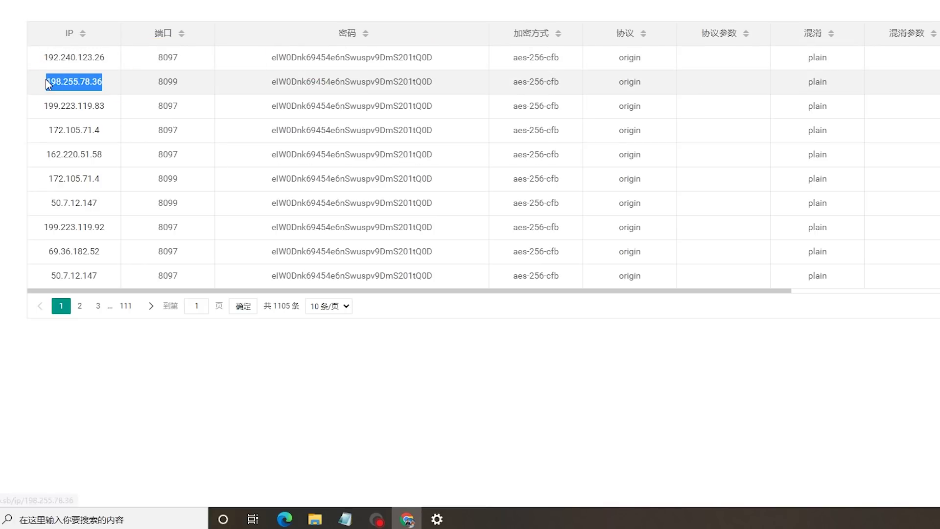
left_click_drag(181, 81, 125, 82)
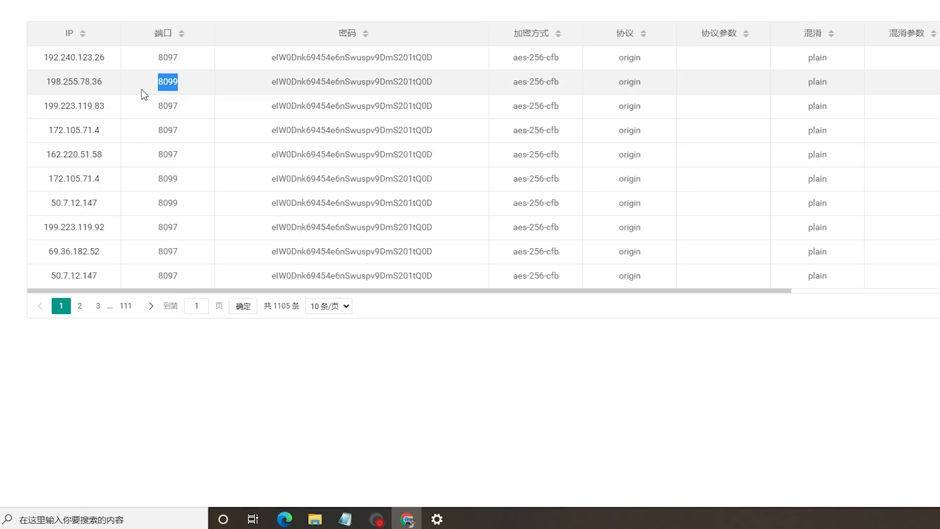
left_click_drag(435, 81, 274, 77)
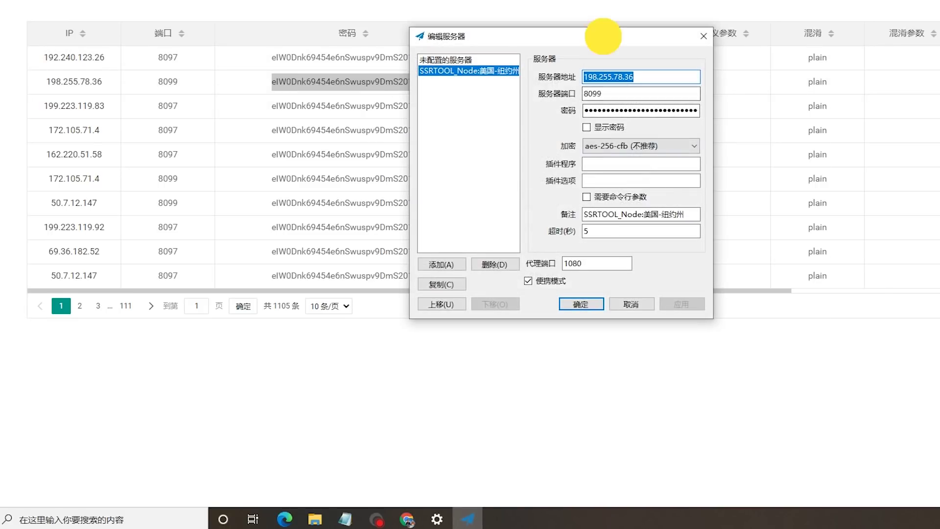
Add a new server in the server editor and paste 192.240.123.26 from clipboard history as its address
left_click_drag(603, 36, 765, 115)
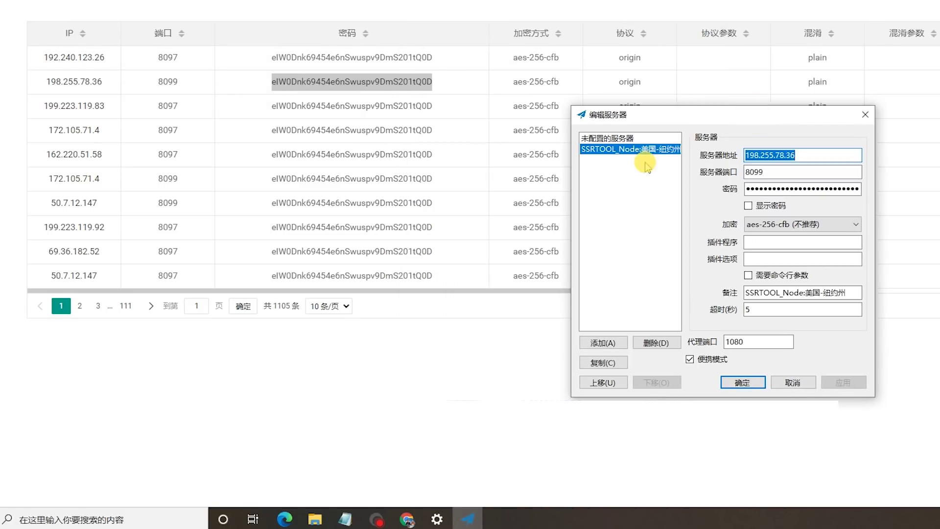
left_click(603, 343)
left_click(790, 154)
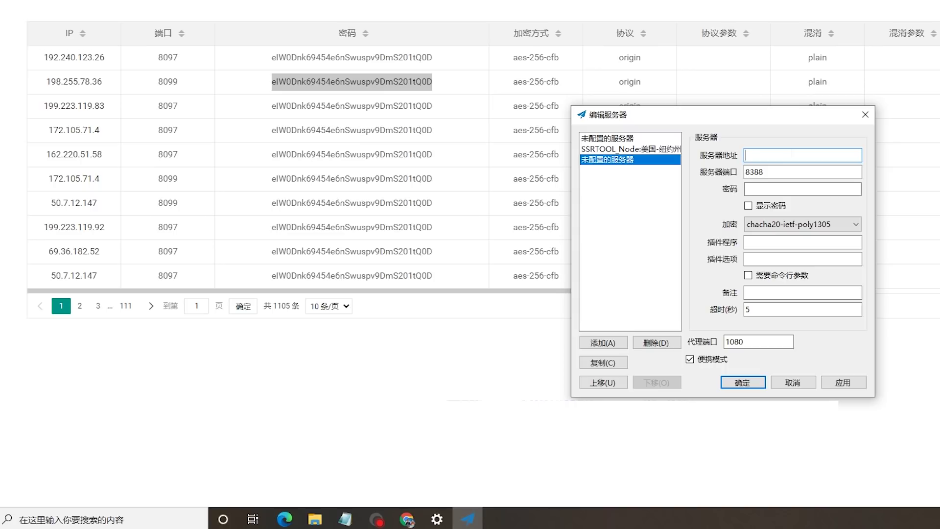
key("super+v")
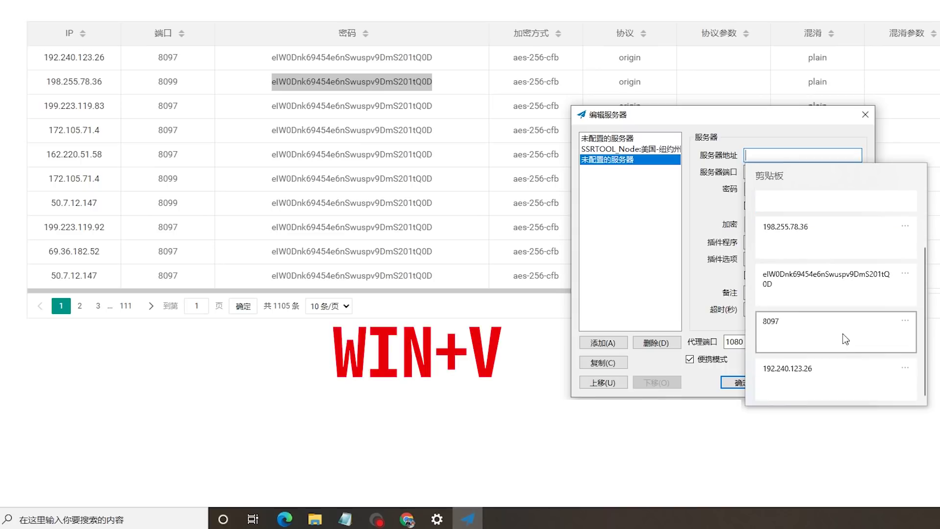
left_click(820, 377)
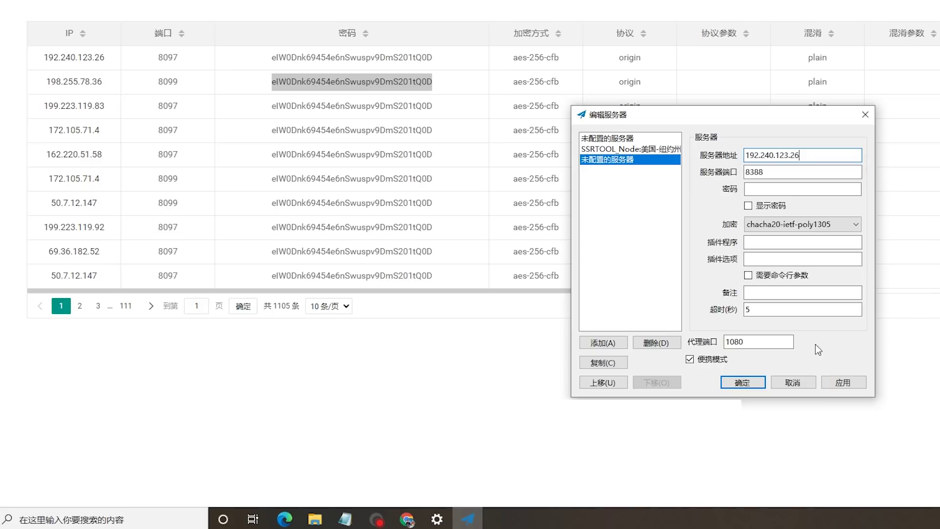
Replace the new server's port with 8097 from clipboard history
left_click(781, 172)
double_click(781, 172)
key("super+v")
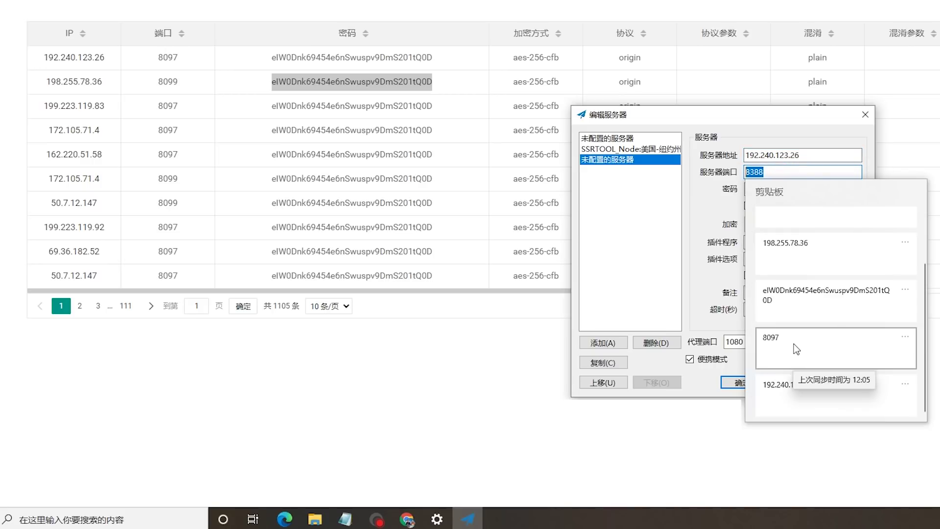
left_click(794, 344)
Paste the new server's password from clipboard history and confirm the server settings
key("Tab")
key("super+v")
left_click(852, 378)
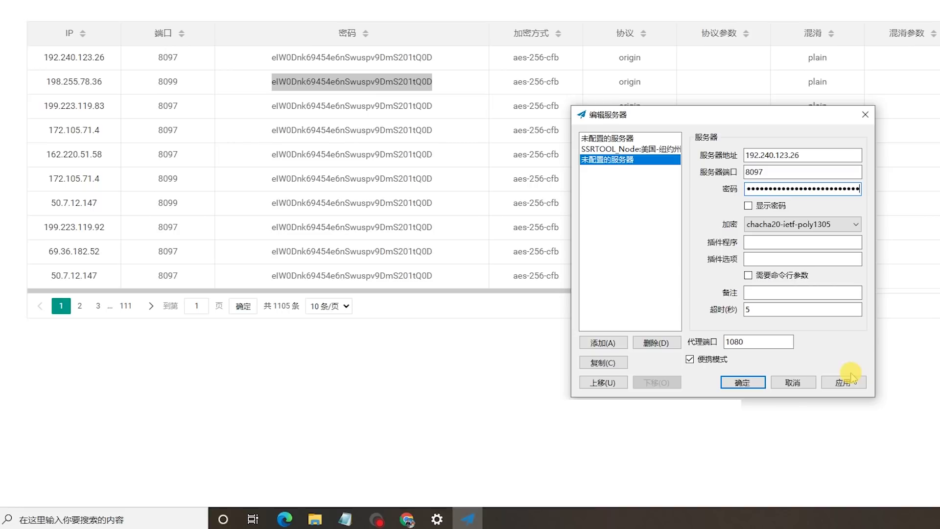
left_click(749, 383)
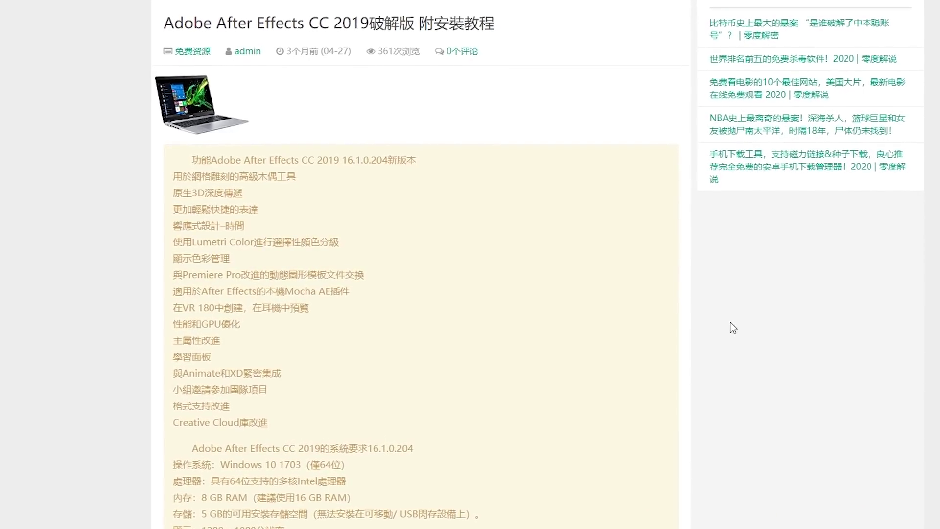
Copy the passages 原生3D深度傳遞 / 更加輕鬆快捷的表達 and 與Animate和XD緊密集成 / 小組邀請參加團隊項目 separately from the After Effects article
scroll(734, 324, "down", 2)
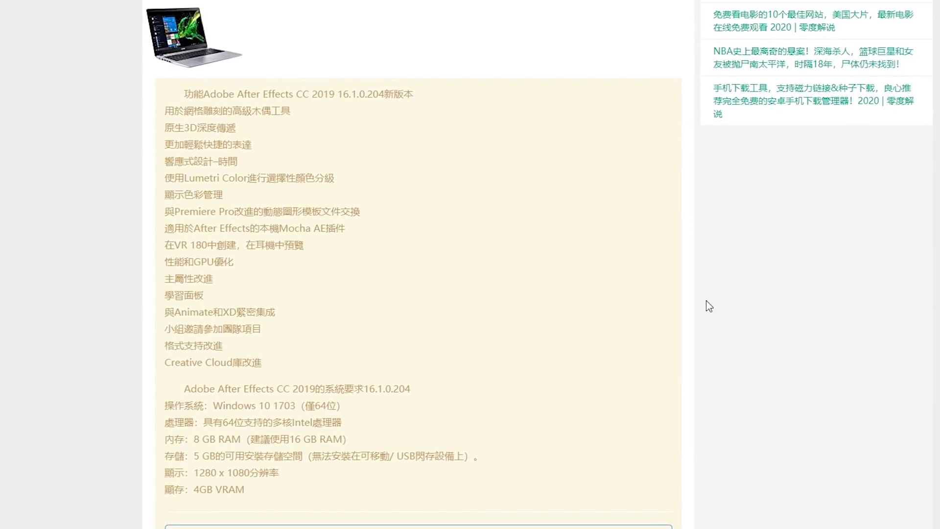
left_click_drag(162, 126, 244, 146)
scroll(367, 214, "down", 3)
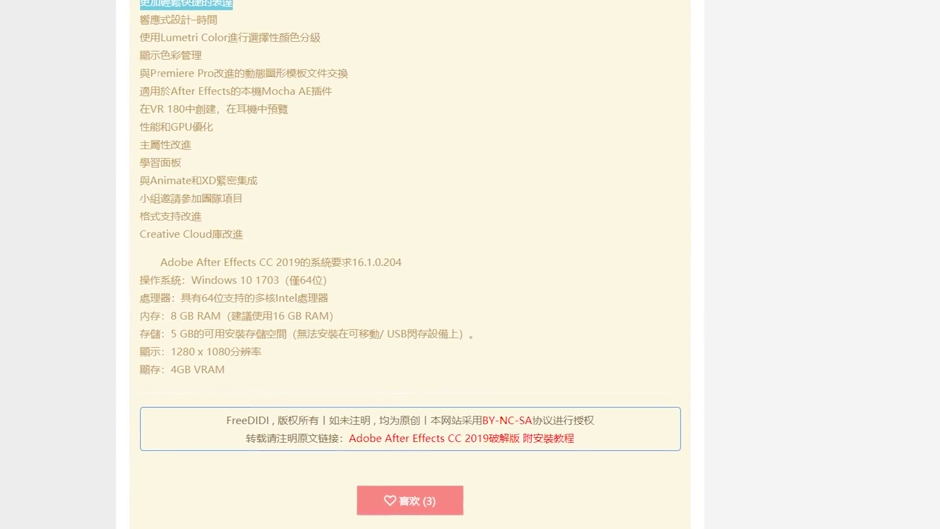
left_click_drag(139, 181, 298, 208)
Open a new browser tab and paste the 原生3D深度傳遞 / 更加輕鬆快捷的表達 entry from clipboard history into the search field
key("ctrl+t")
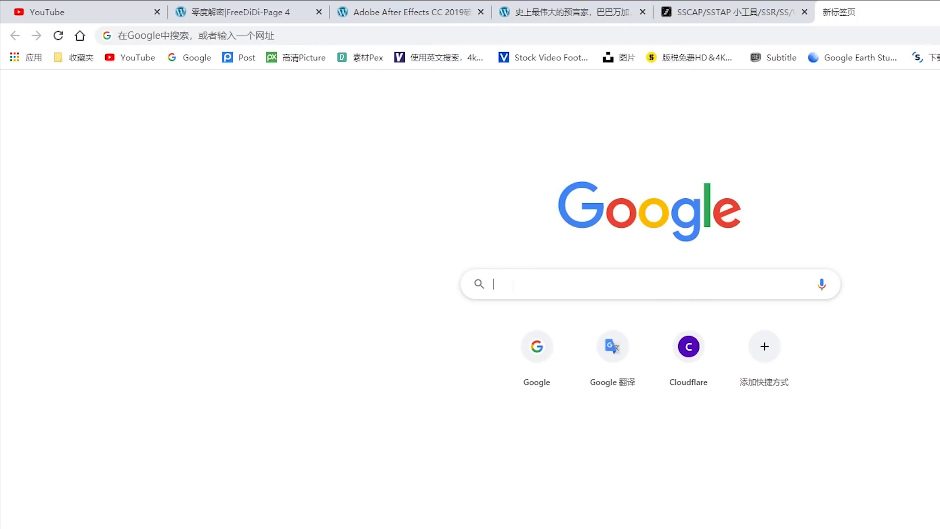
left_click(511, 285)
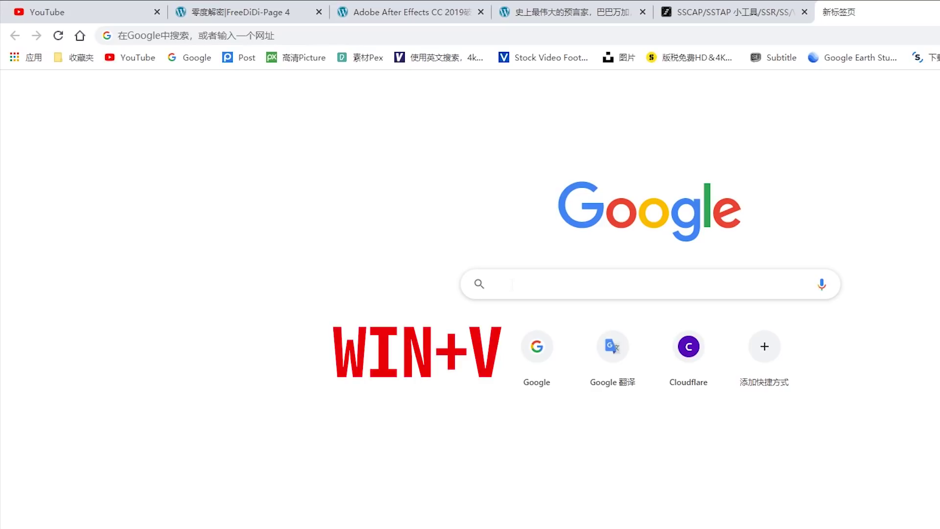
key("super+v")
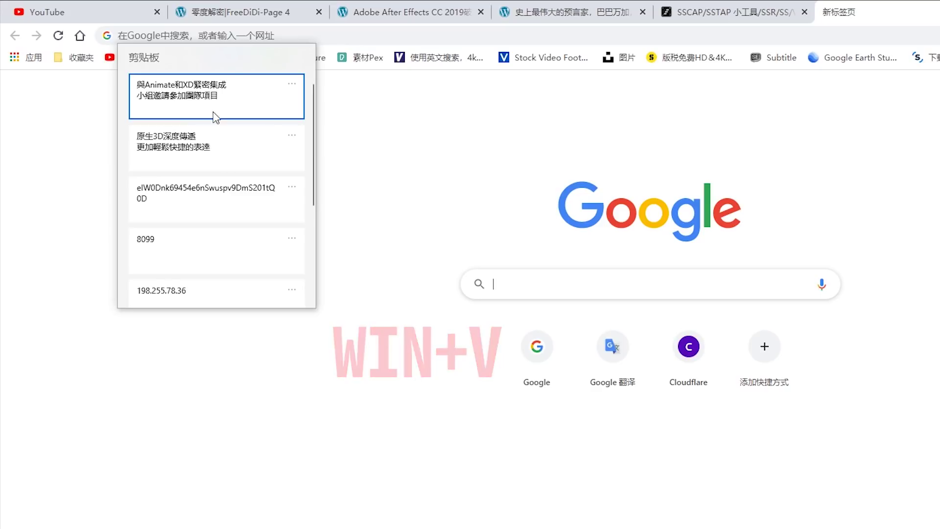
left_click(181, 149)
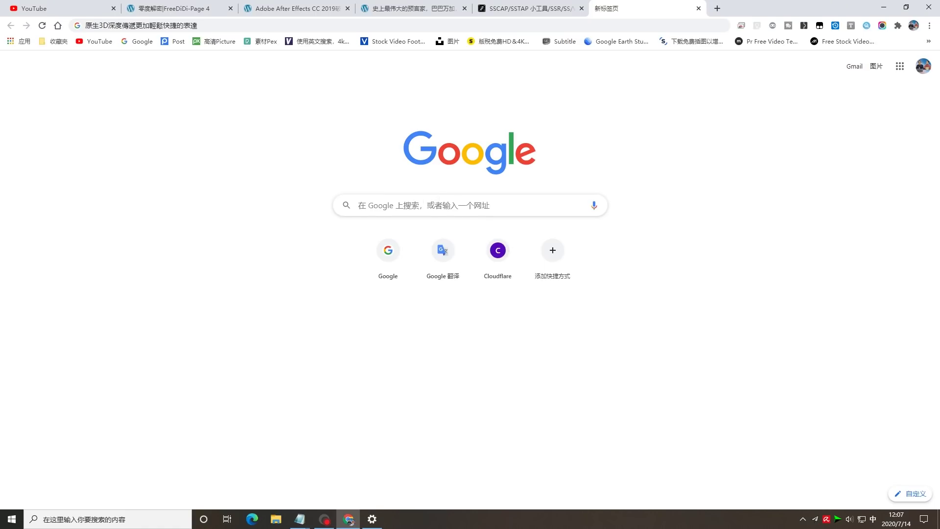
Replace the pasted search text with another entry from clipboard history
key("ctrl+a")
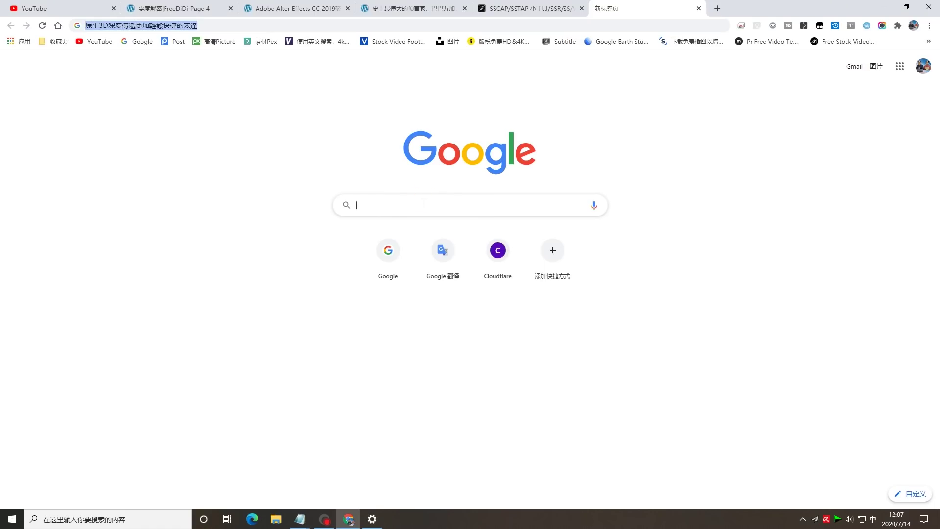
key("super+v")
left_click(248, 65)
left_click(225, 25)
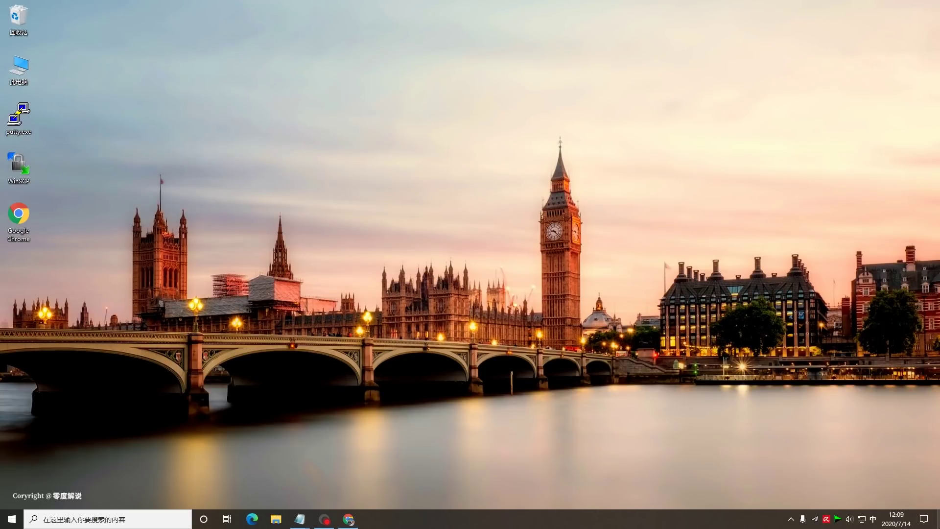
Open the system storage page in Windows Settings and turn on Storage Sense (存储感知)
left_click(924, 520)
left_click(912, 424)
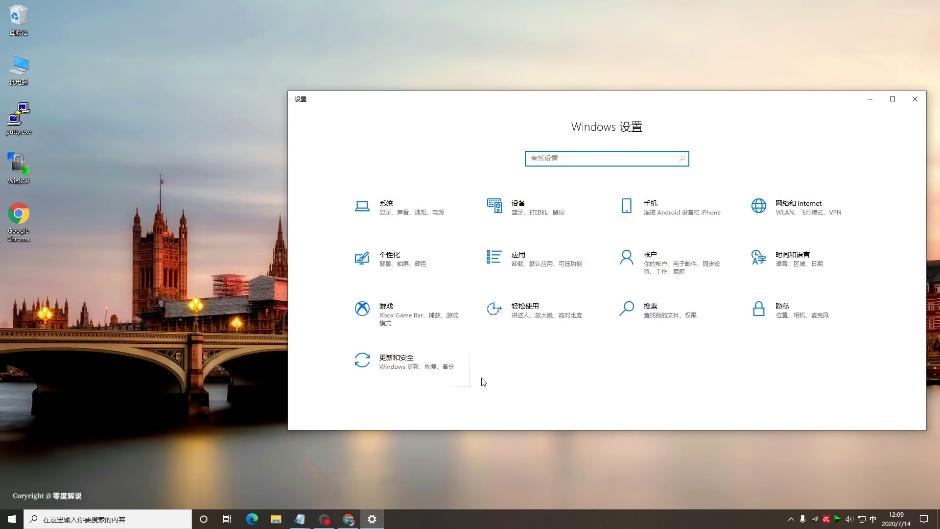
left_click(405, 207)
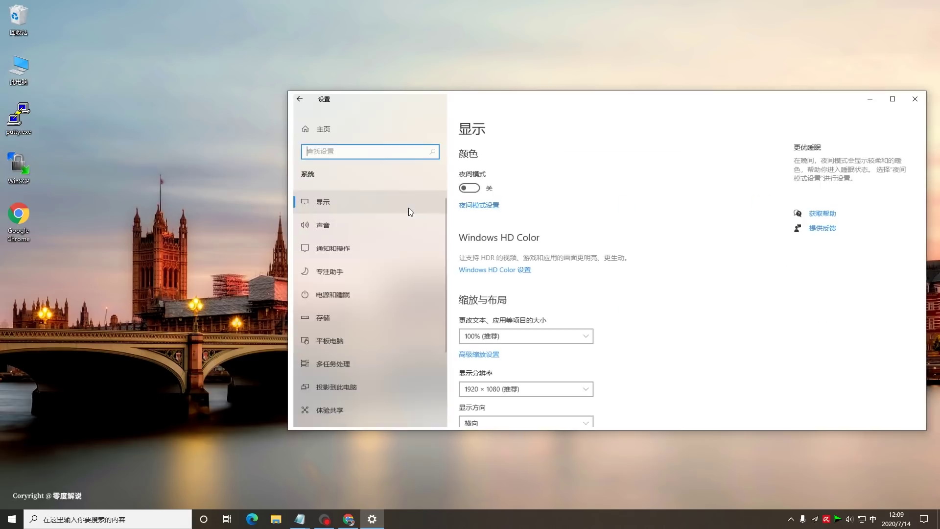
left_click(324, 319)
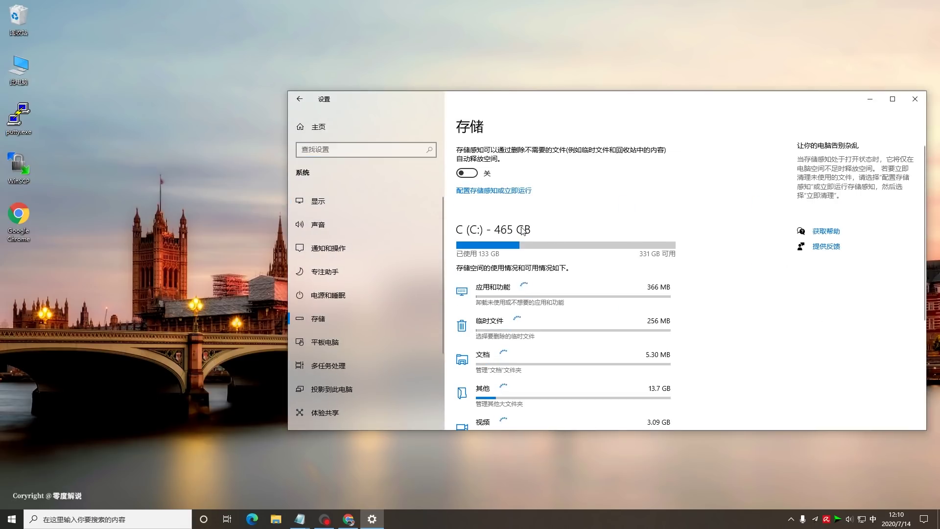
left_click(468, 171)
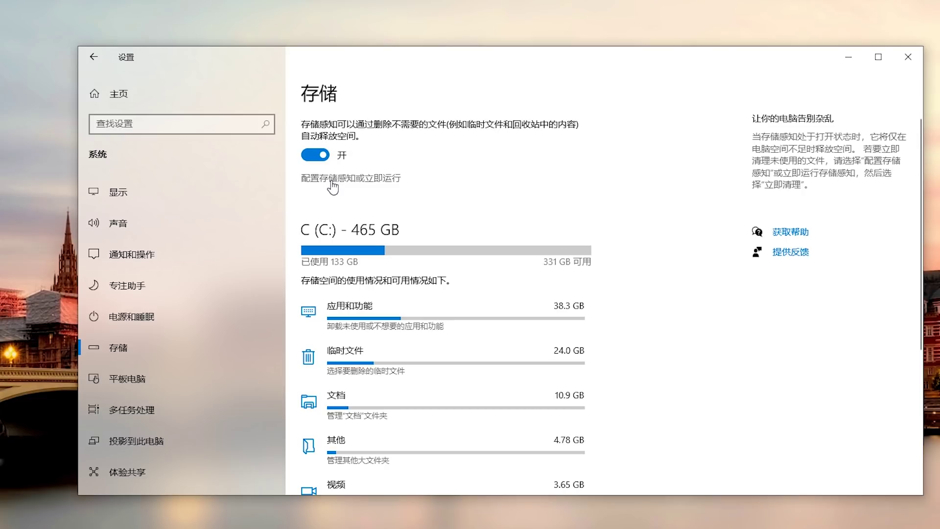
Configure Storage Sense to run every week (每周)
left_click(354, 179)
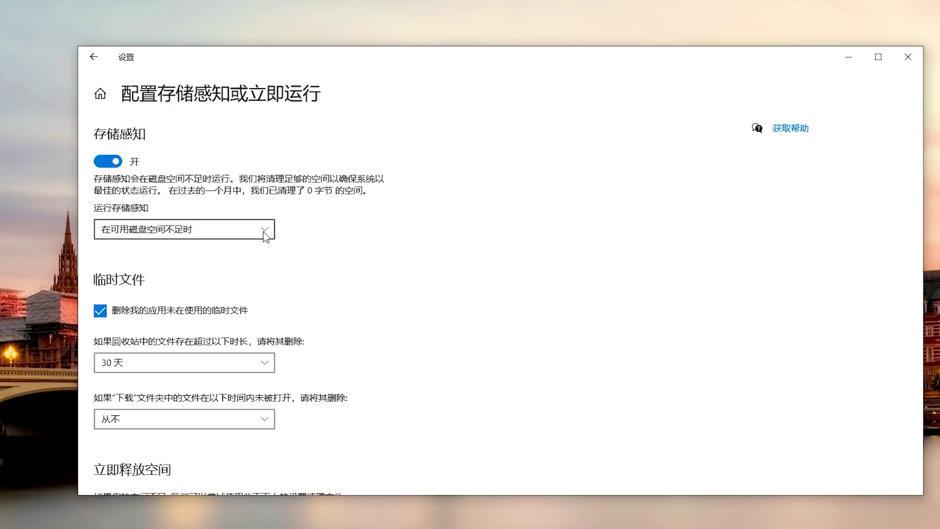
left_click(227, 231)
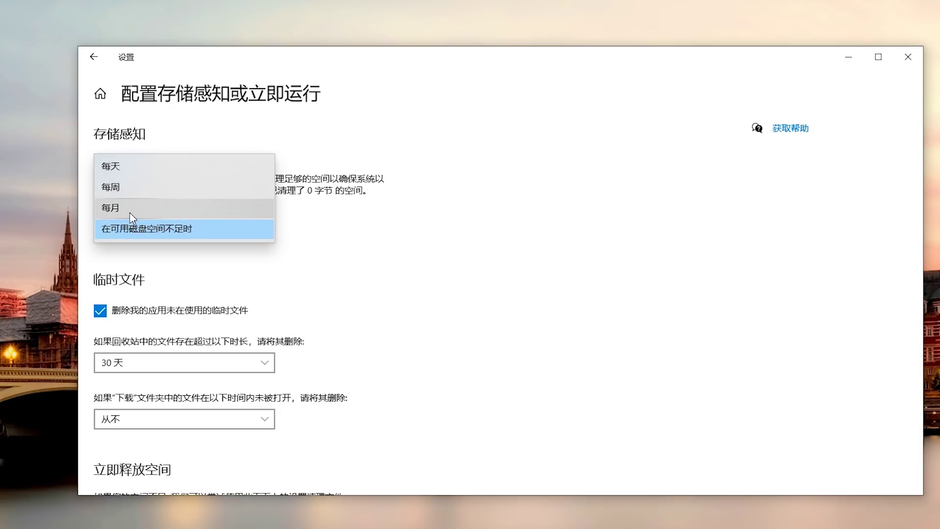
left_click(131, 193)
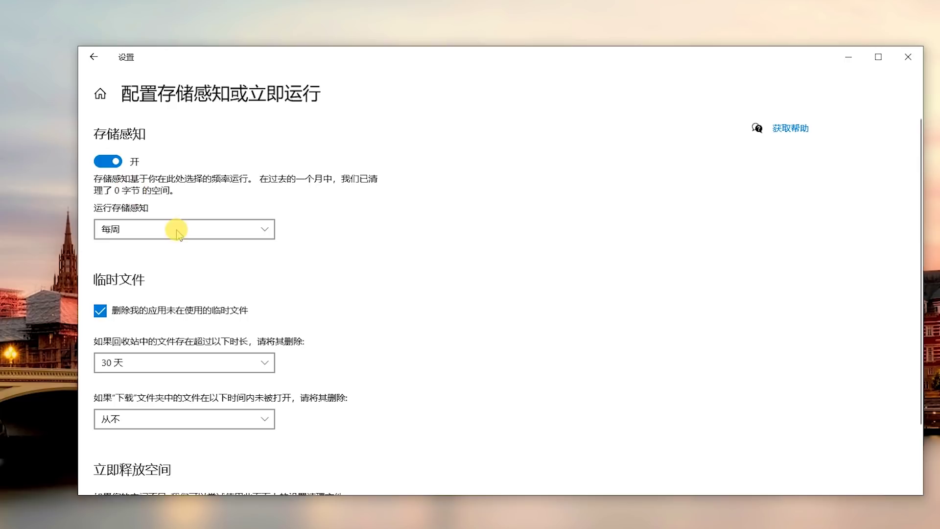
Set automatic deletion to 14 days for Recycle Bin files and 30 days for unopened Downloads files, and return to the storage page
scroll(538, 342, "down", 2)
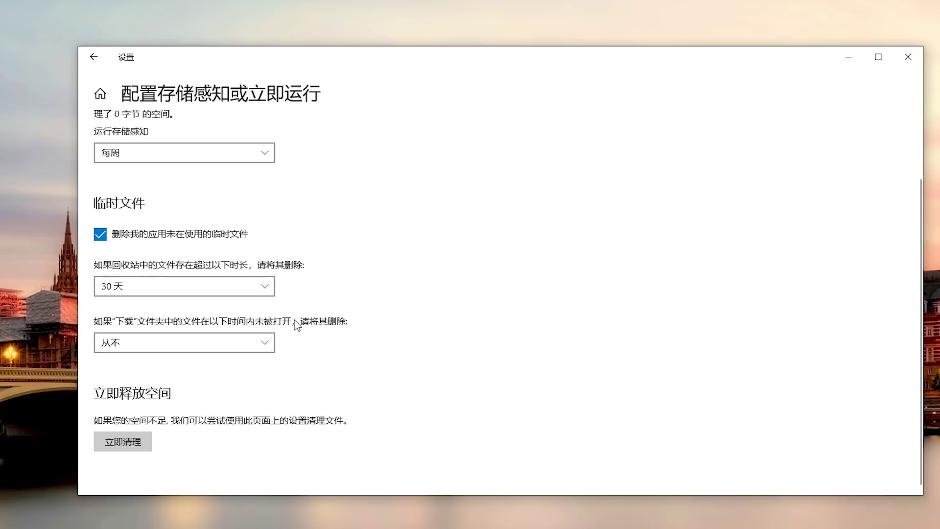
left_click(265, 296)
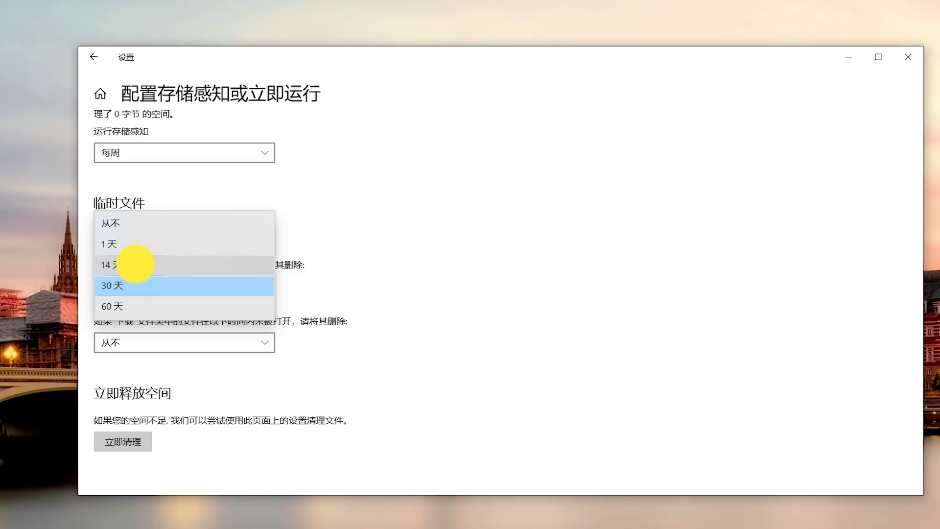
left_click(135, 264)
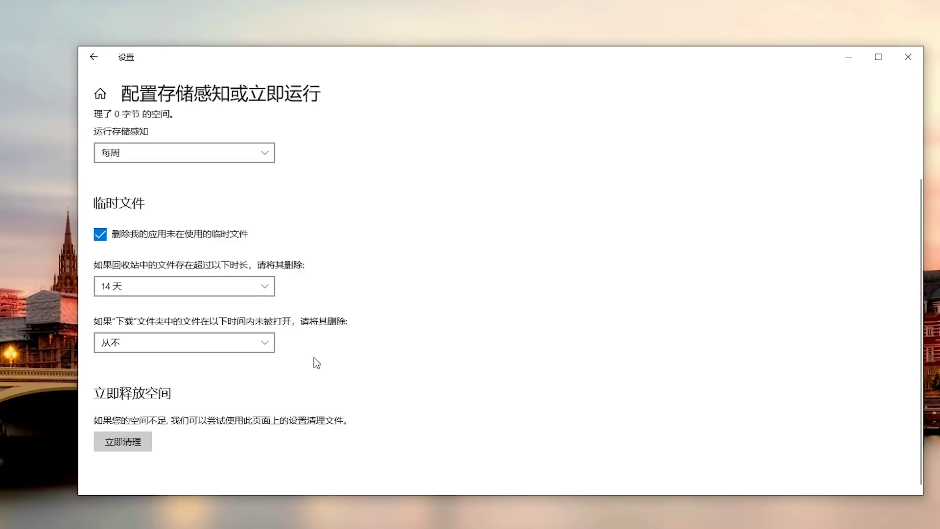
left_click(264, 344)
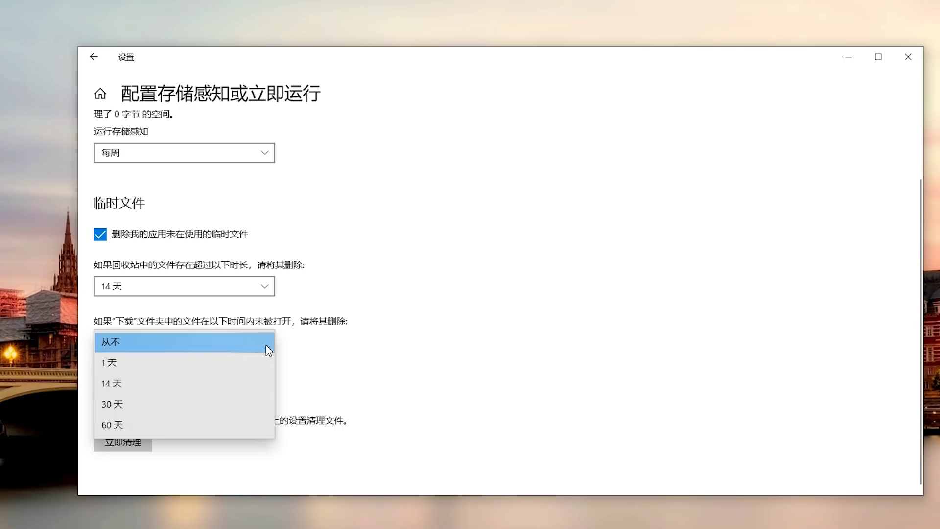
left_click(138, 404)
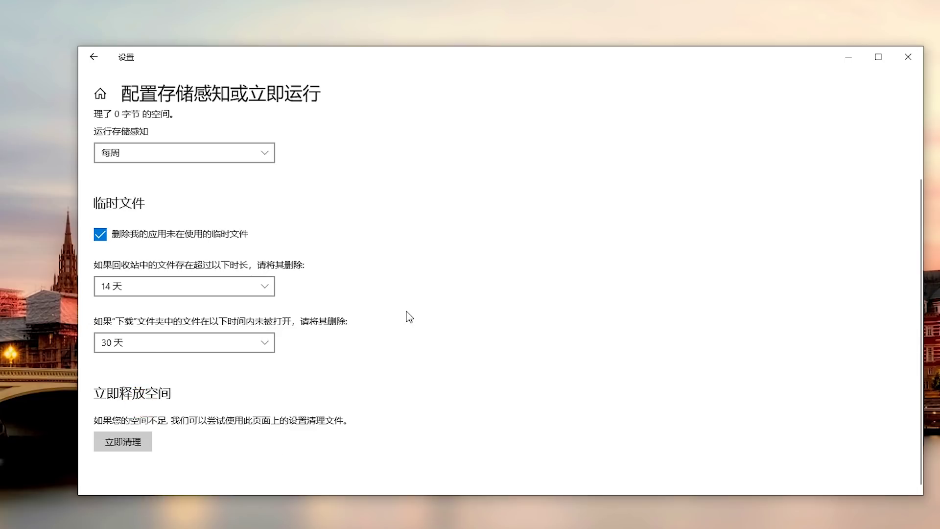
left_click(93, 57)
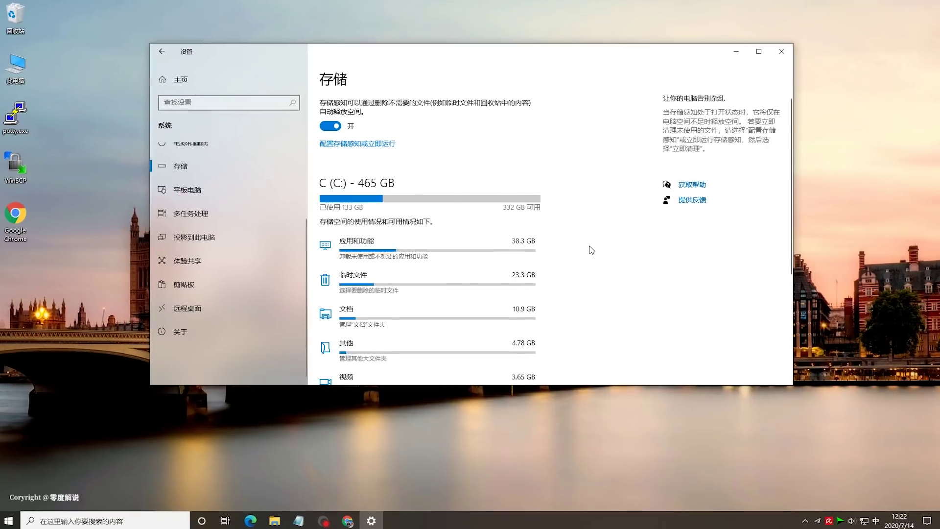
Review the drive optimization schedule with its frequency kept at weekly (每周), and open the selection of drives it covers
scroll(592, 249, "down", 5)
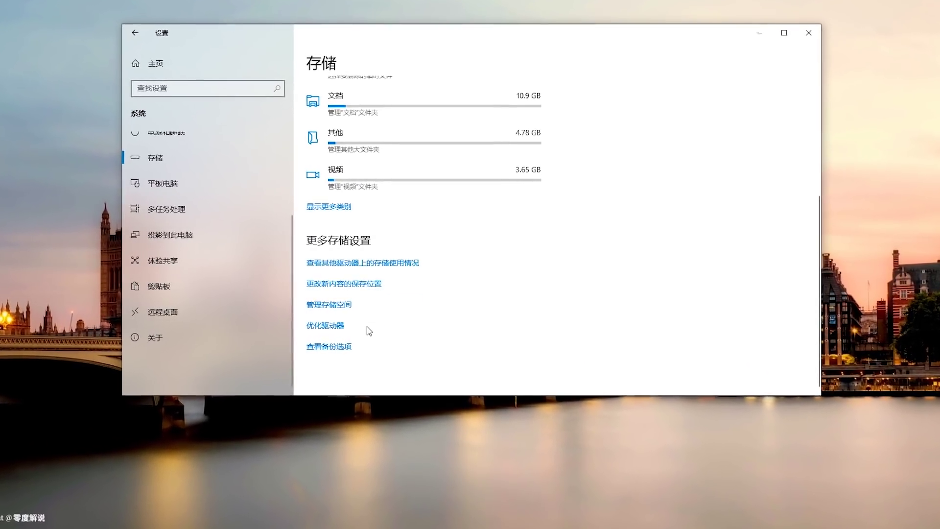
left_click(333, 327)
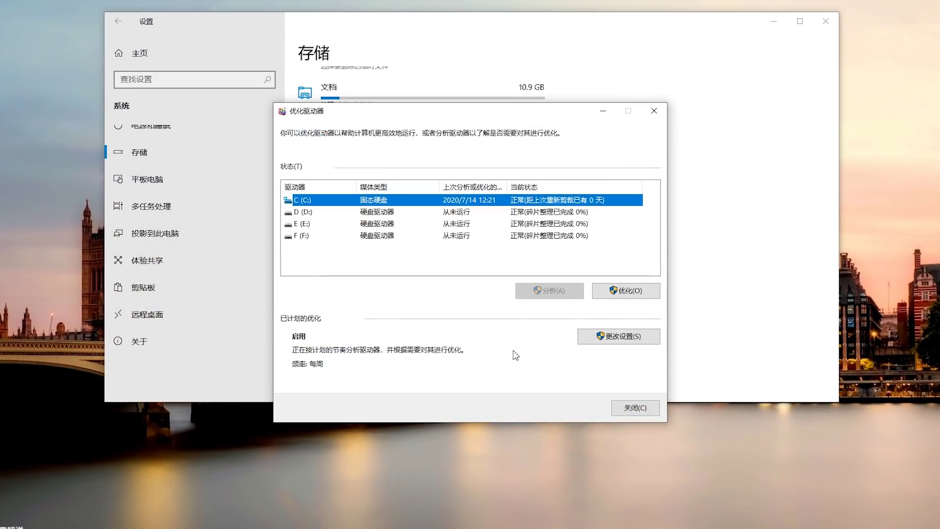
left_click(621, 337)
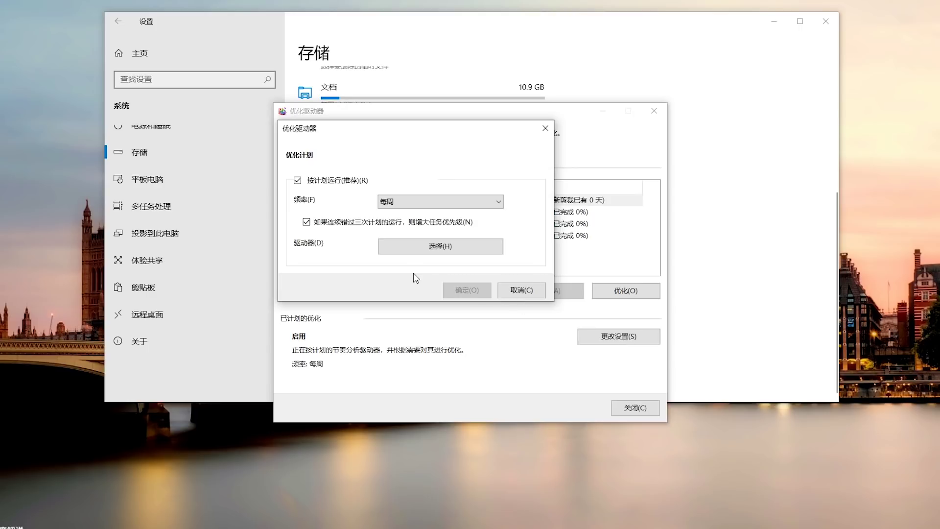
left_click(463, 207)
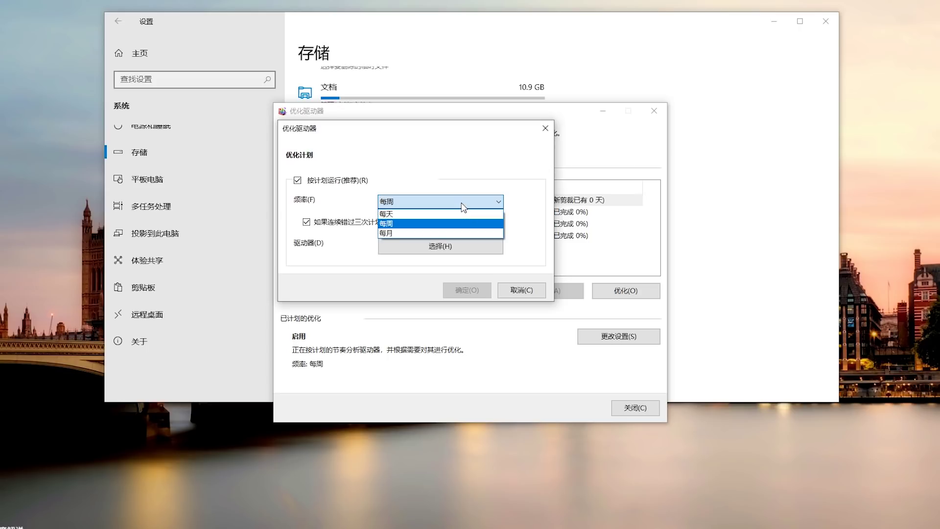
left_click(440, 223)
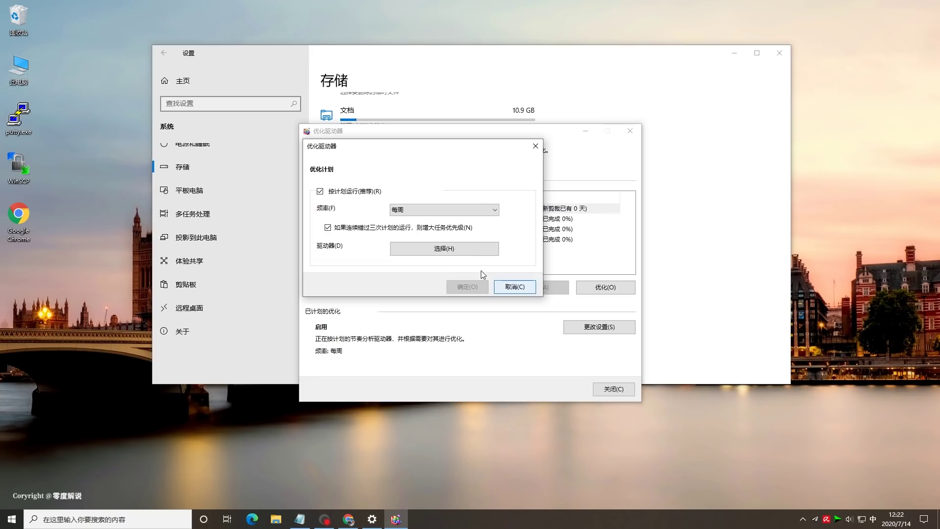
left_click(452, 249)
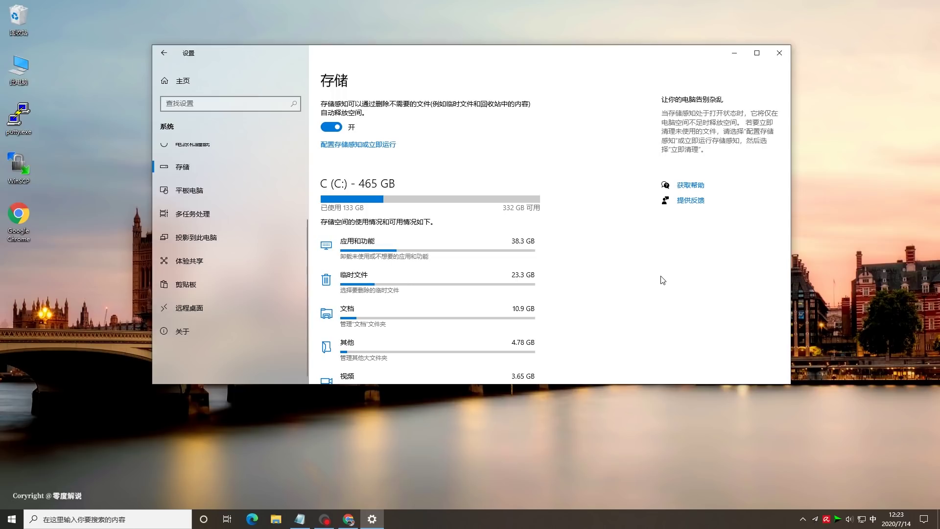
scroll(662, 280, "down", 5)
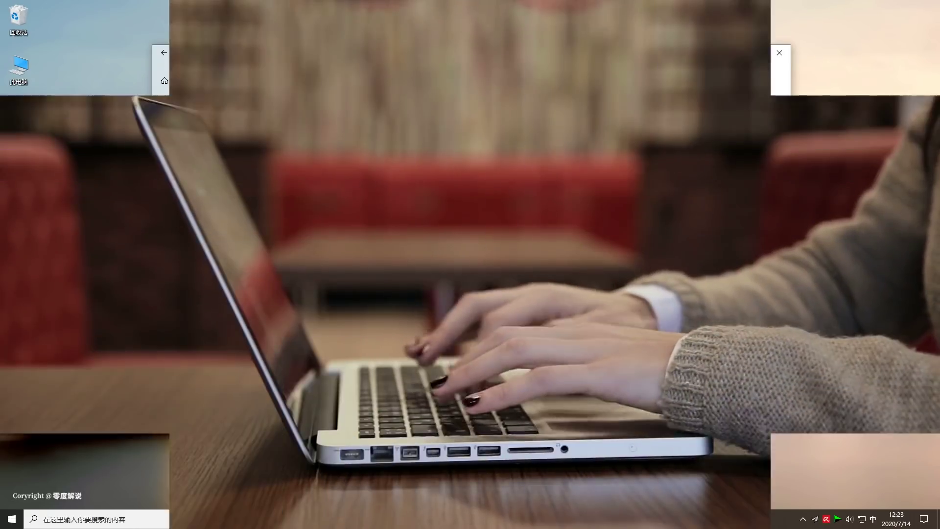
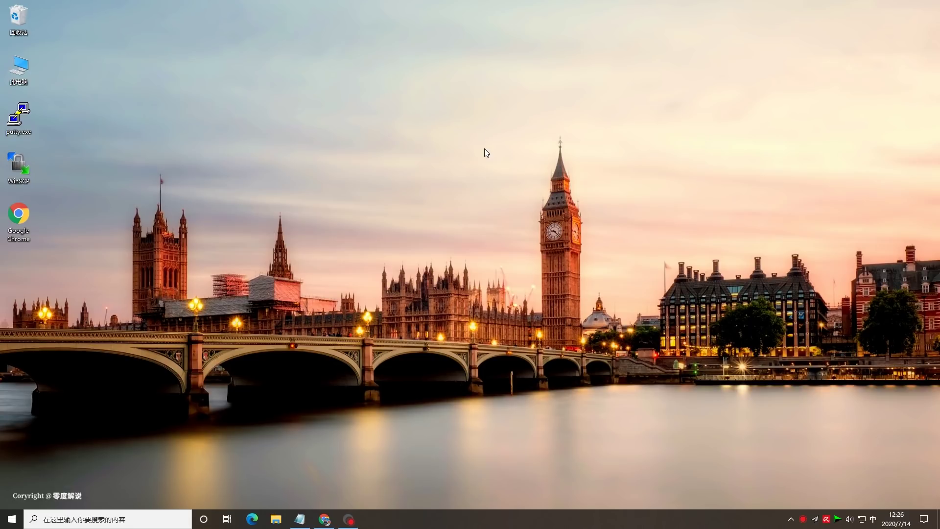
Open the Start menu, followed by the Start button's context menu
left_click(12, 520)
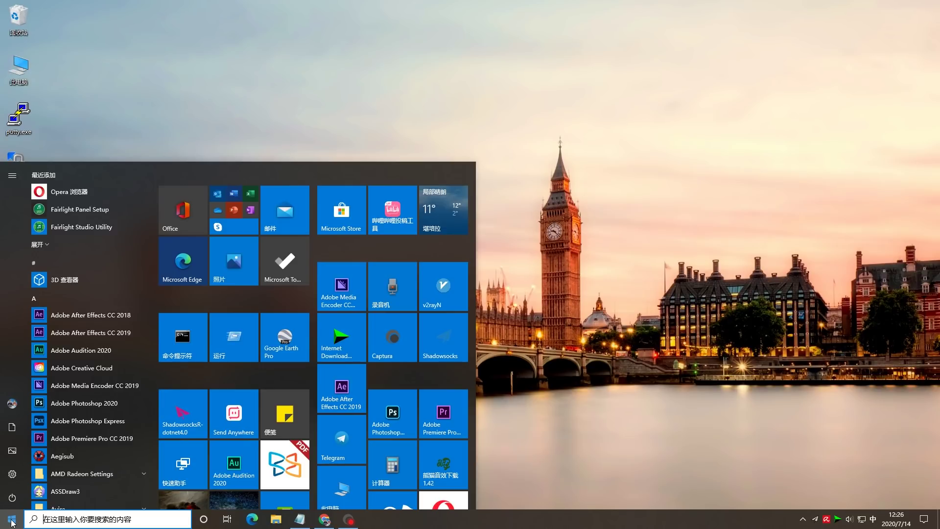
right_click(12, 521)
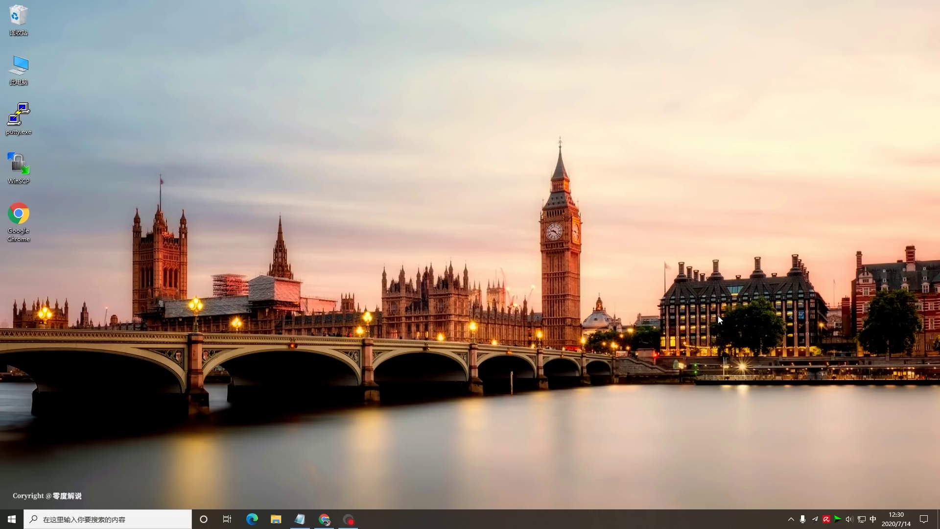
Open the mouse settings under devices and turn on scrolling of inactive windows when hovering over them (当我悬停在非活动窗口上方时对其进行滚动)
left_click(925, 521)
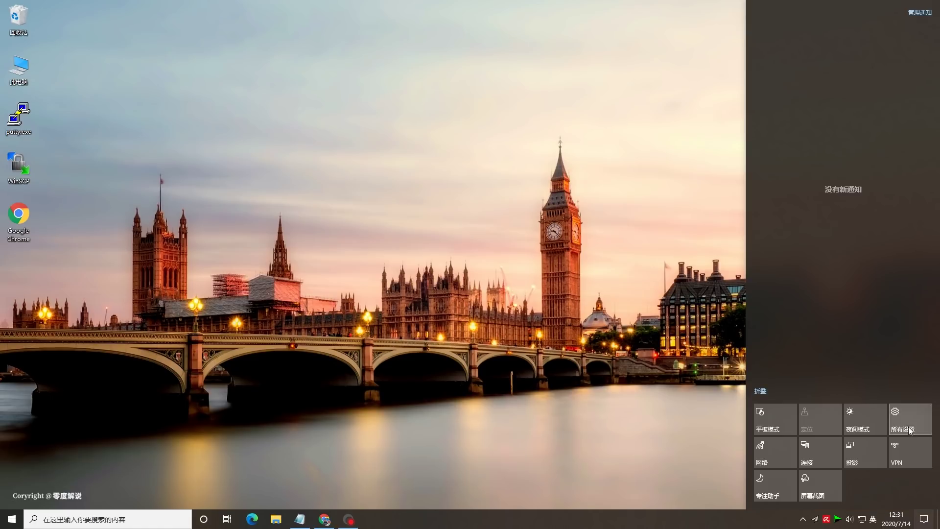
left_click(907, 420)
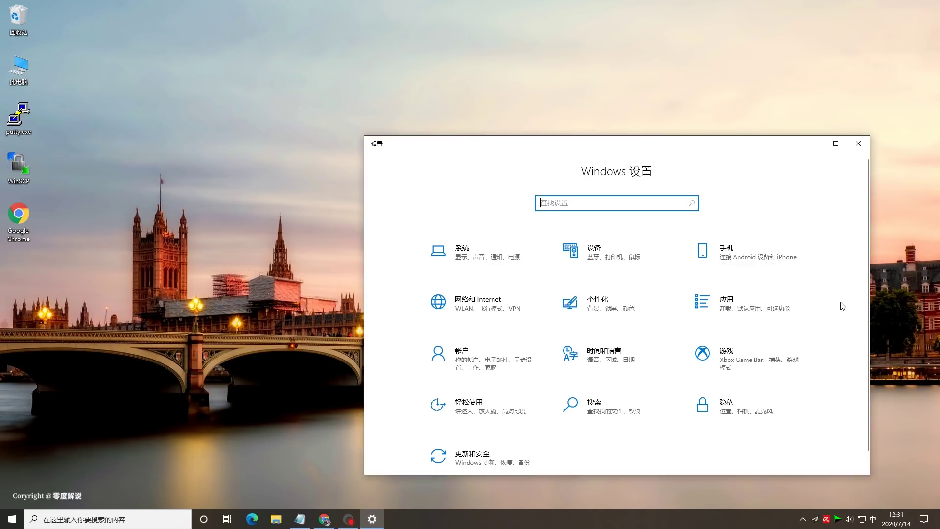
left_click(630, 259)
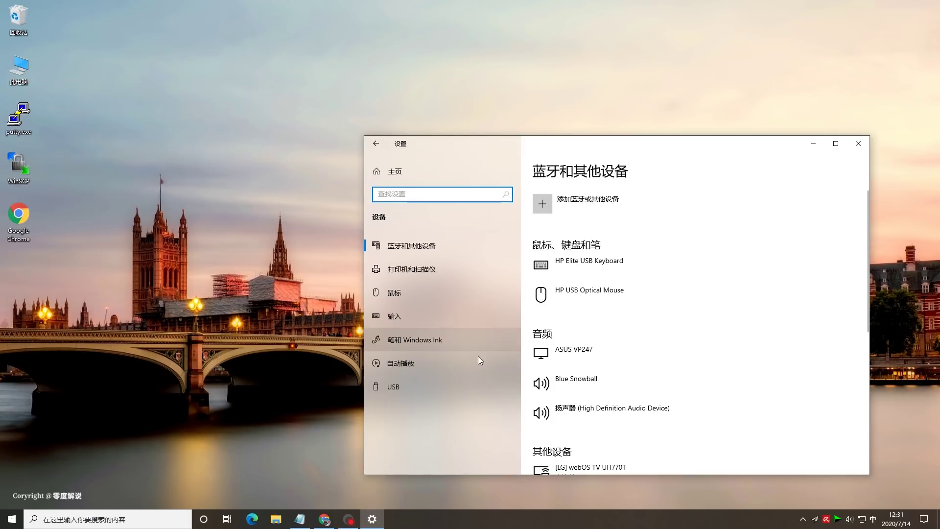
left_click(413, 297)
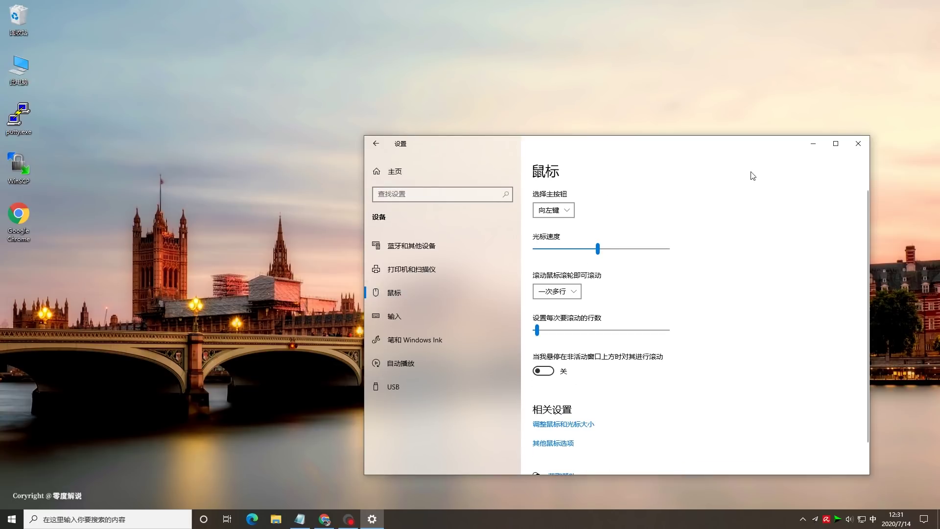
left_click_drag(700, 150, 586, 125)
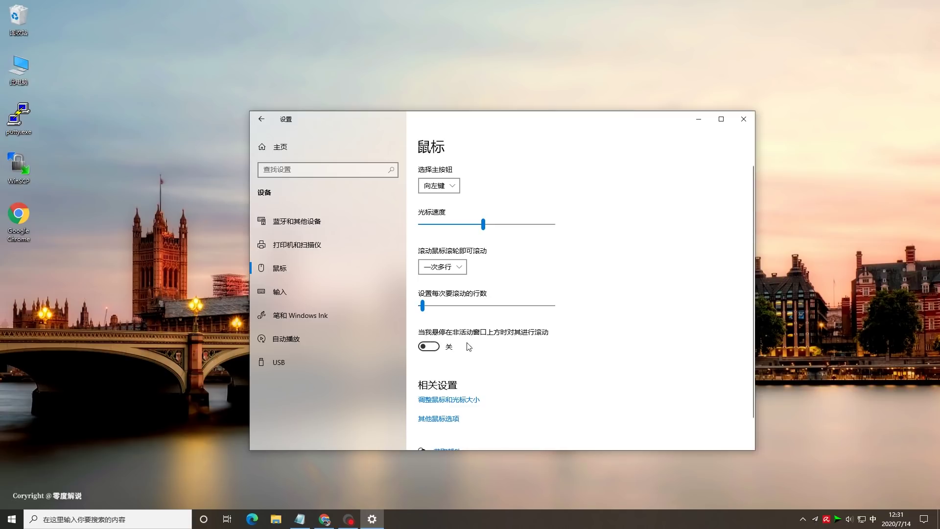
left_click(432, 348)
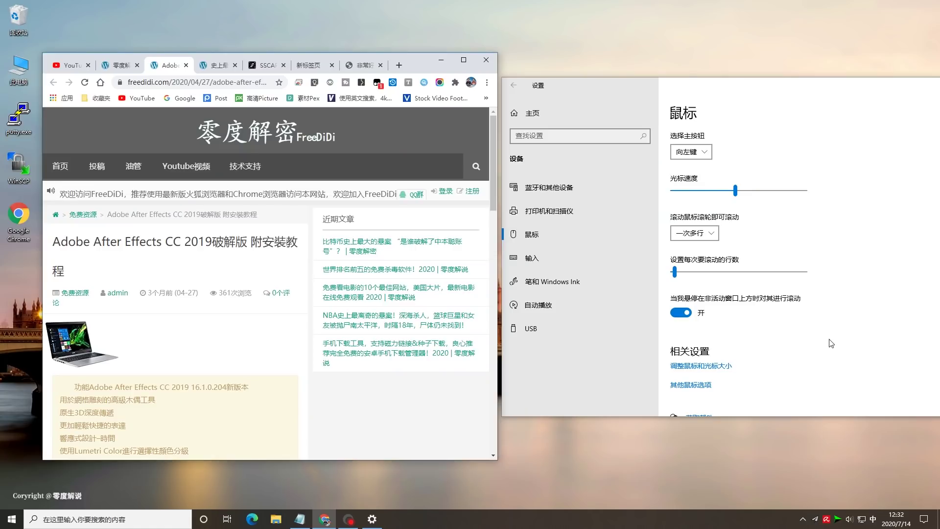
Turn off inactive-window scrolling and test scrolling over the settings page and the browser page behind it
left_click(682, 313)
scroll(783, 294, "down", 1)
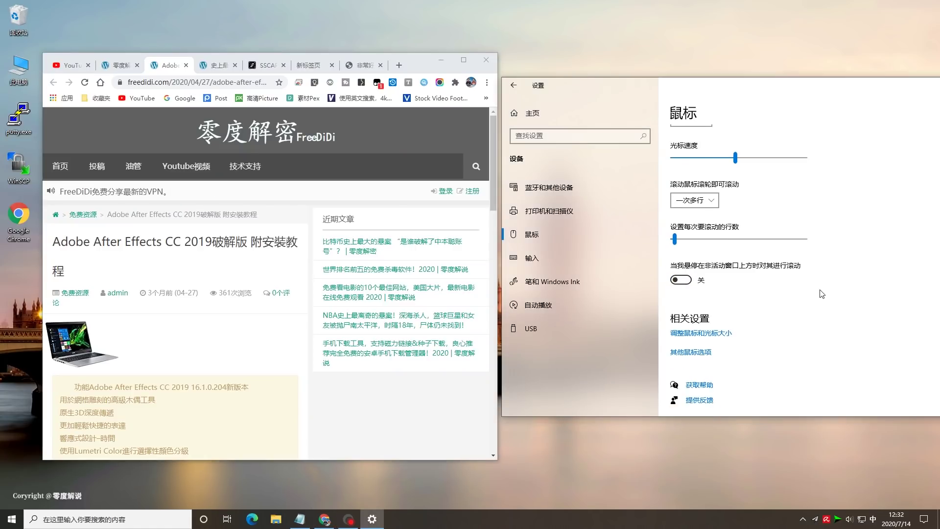
scroll(818, 291, "up", 1)
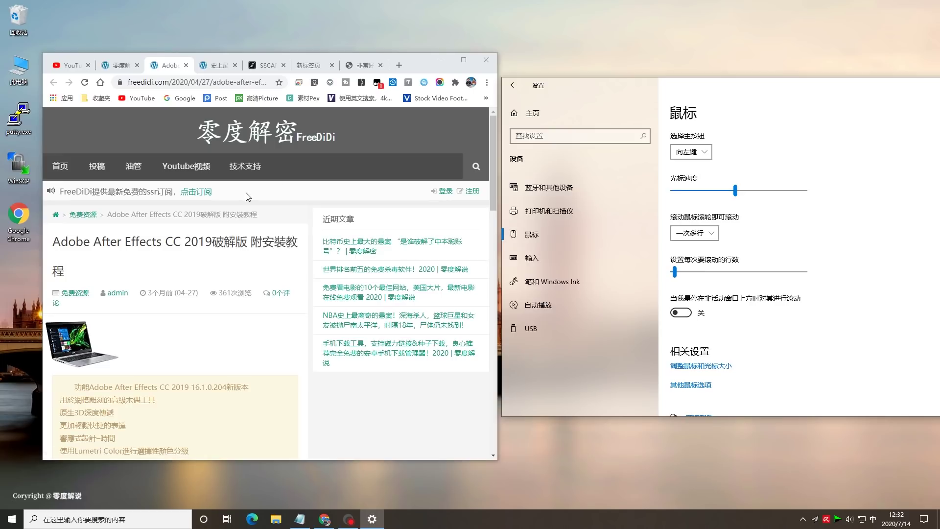
scroll(223, 303, "down", 1)
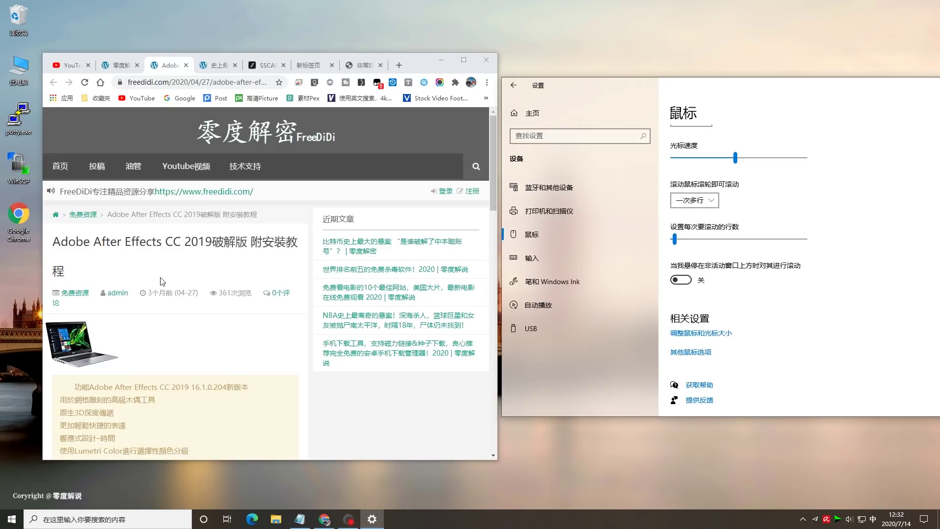
scroll(143, 281, "up", 1)
scroll(144, 281, "down", 1)
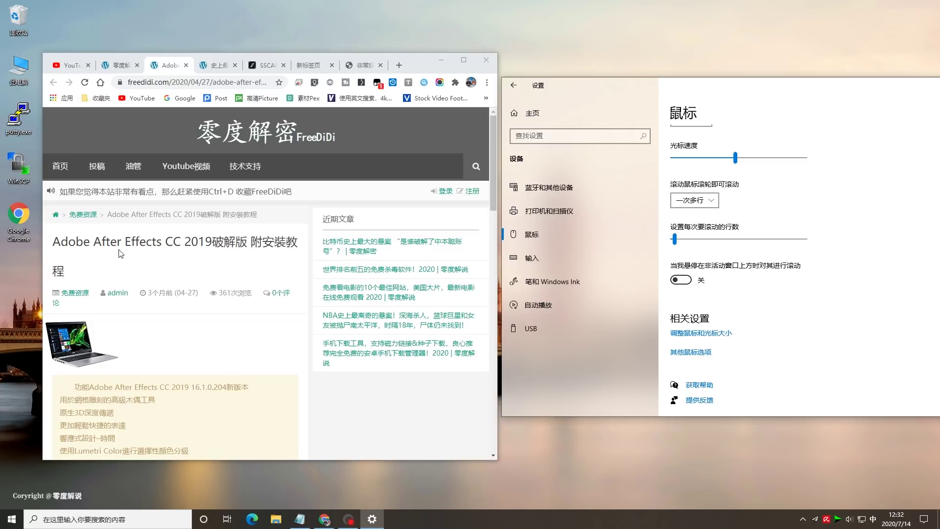
Turn on inactive-window scrolling and test it by scrolling both the browser page and the settings page
left_click(683, 281)
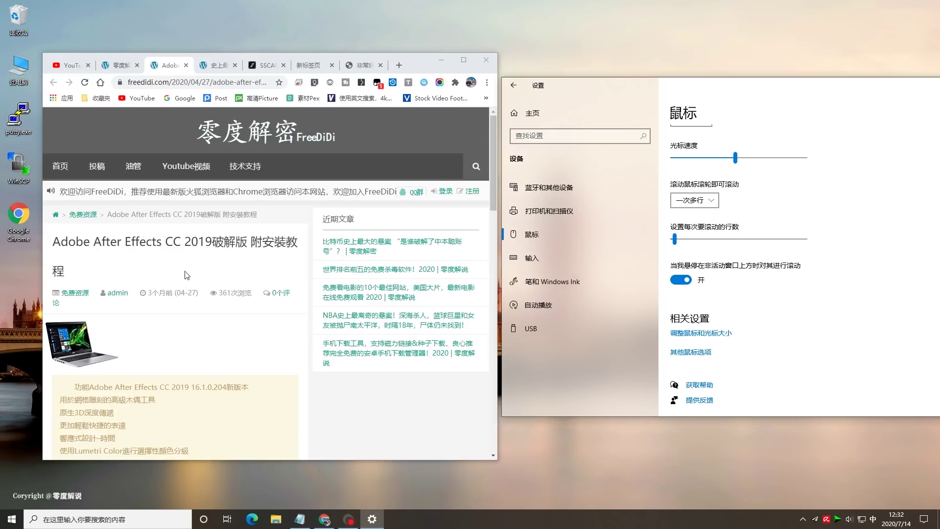
scroll(186, 275, "down", 10)
scroll(235, 276, "up", 10)
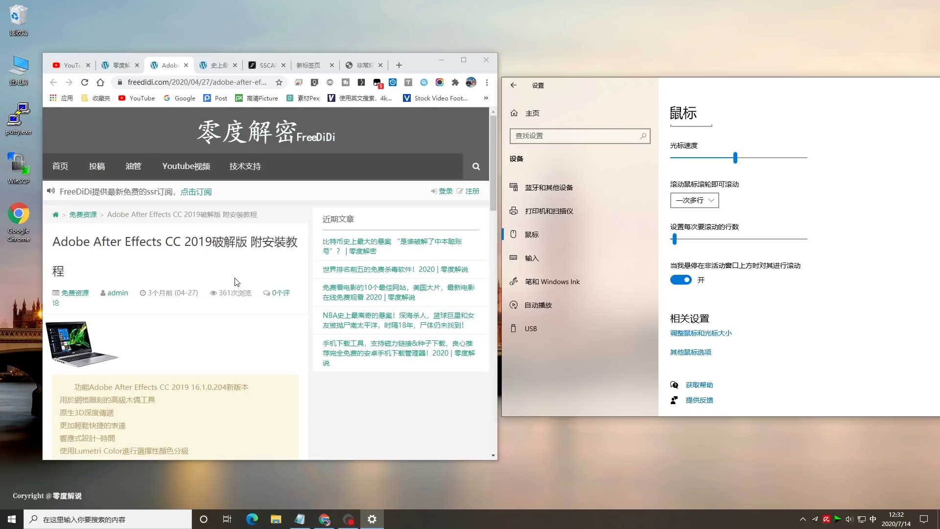
scroll(235, 281, "down", 5)
scroll(235, 277, "up", 5)
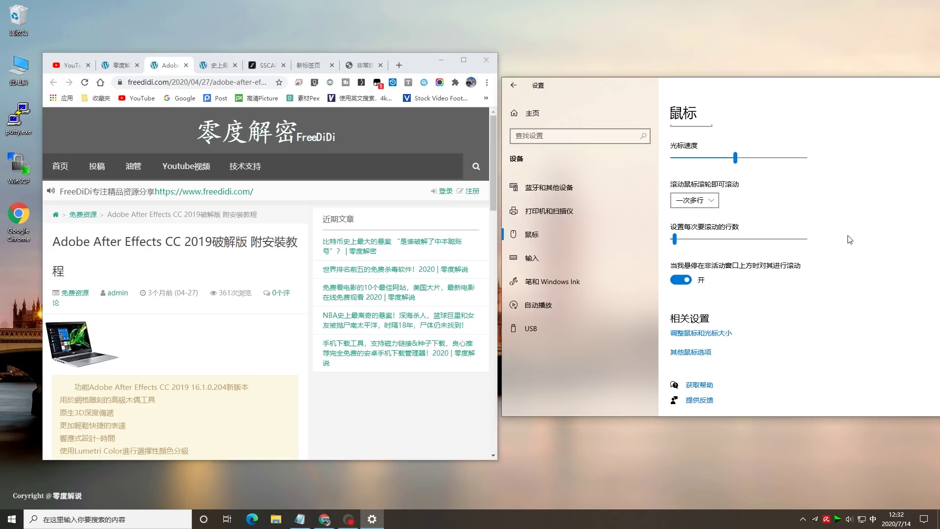
scroll(850, 239, "up", 2)
scroll(850, 240, "down", 2)
scroll(911, 257, "up", 2)
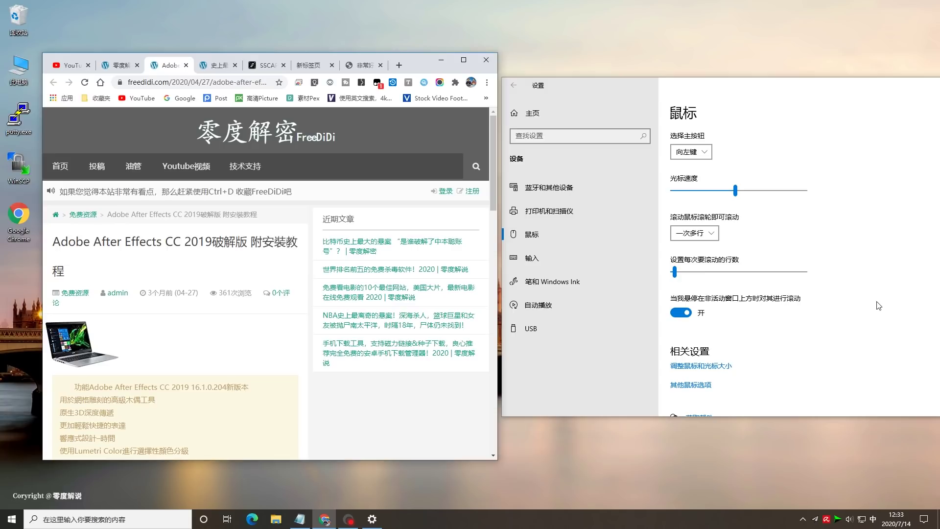
scroll(398, 283, "down", 10)
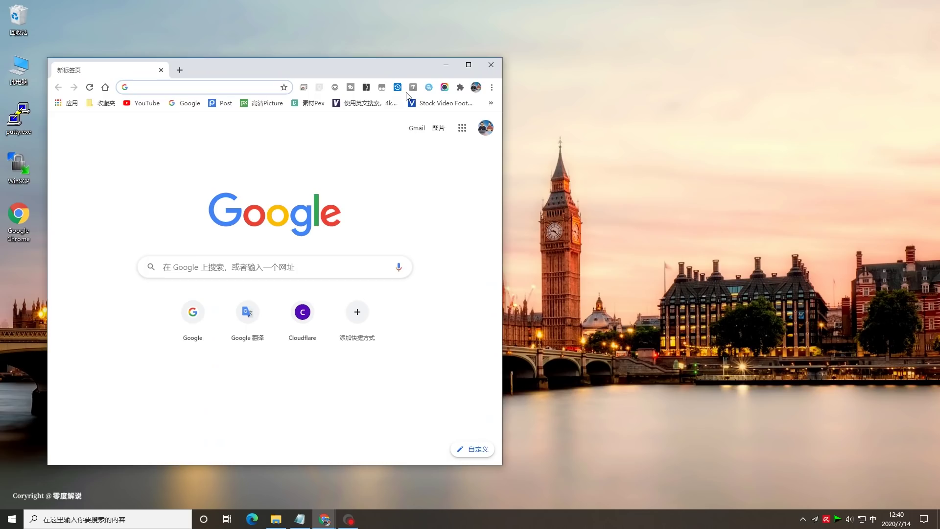
Maximize the browser window and enter 焱 in the address bar using the Pinyin U-mode composition u'huo'huo'huo
left_click_drag(395, 66, 621, 46)
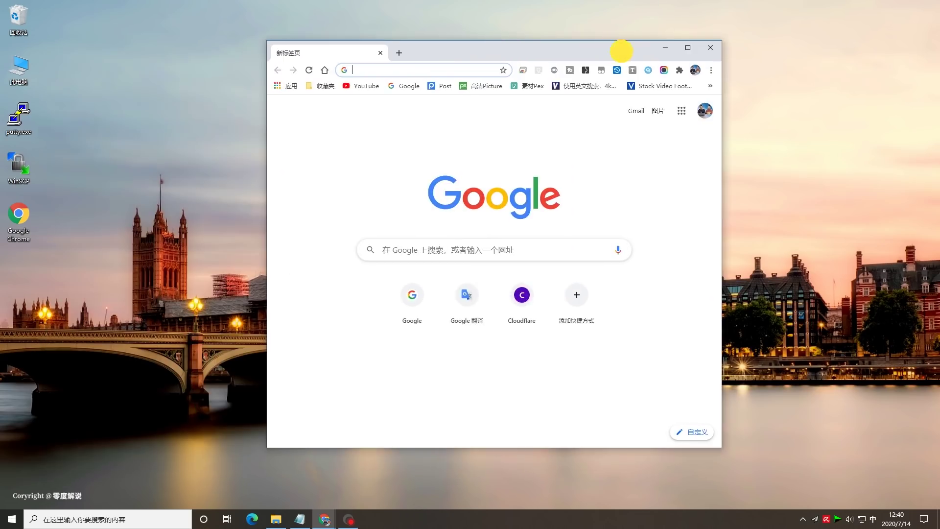
double_click(692, 46)
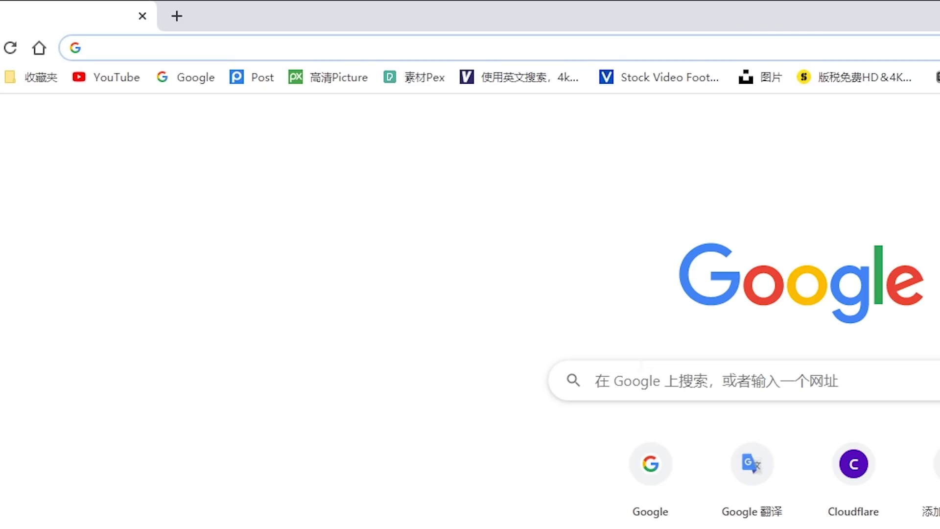
left_click(175, 49)
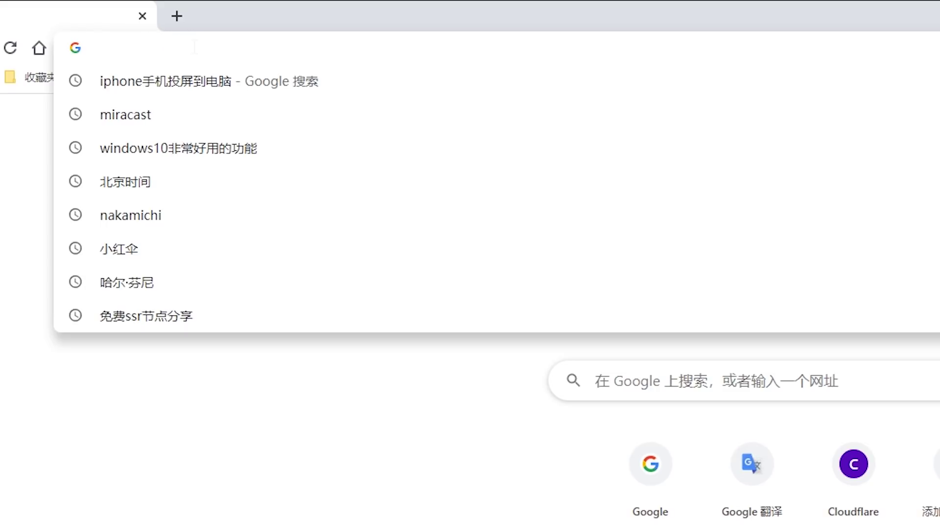
type("u")
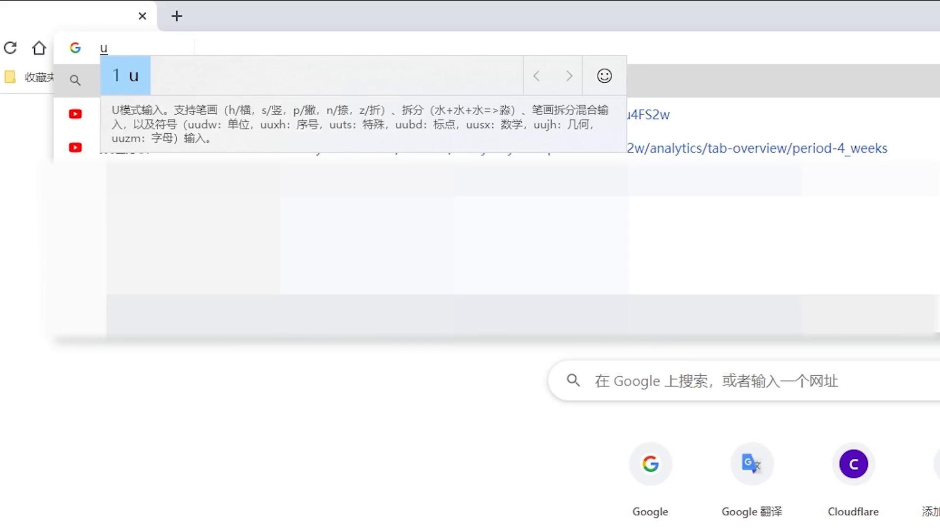
type("'huo'huo'huo")
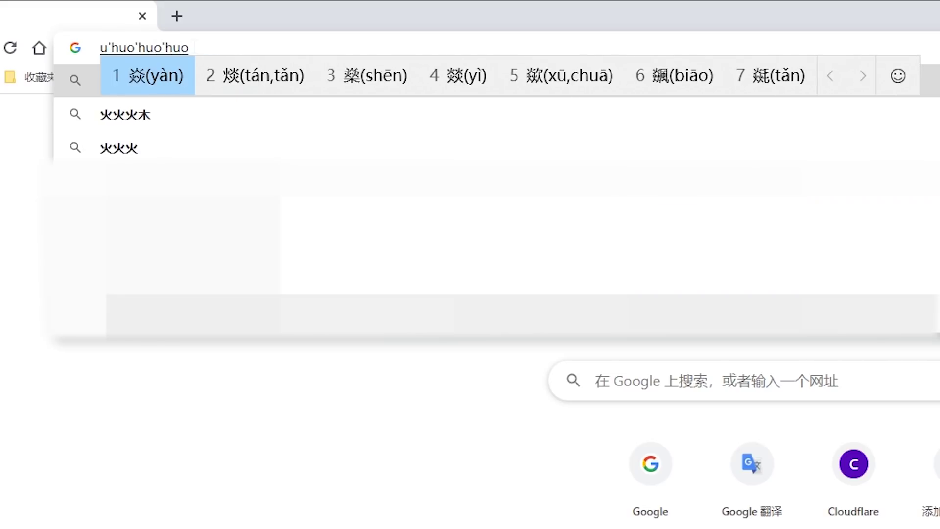
key("space")
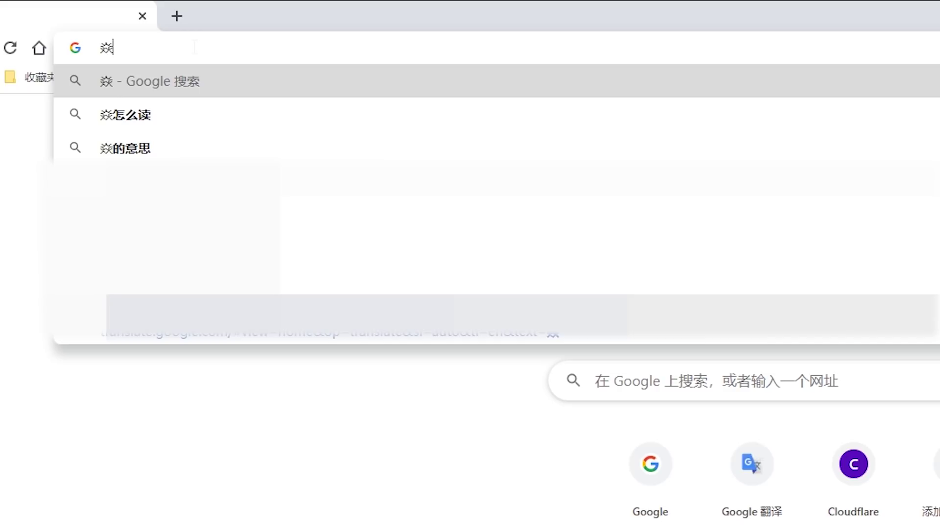
Add the character 熛 after 焱 by combining its components in U-mode as u'huo'piao
type("u'")
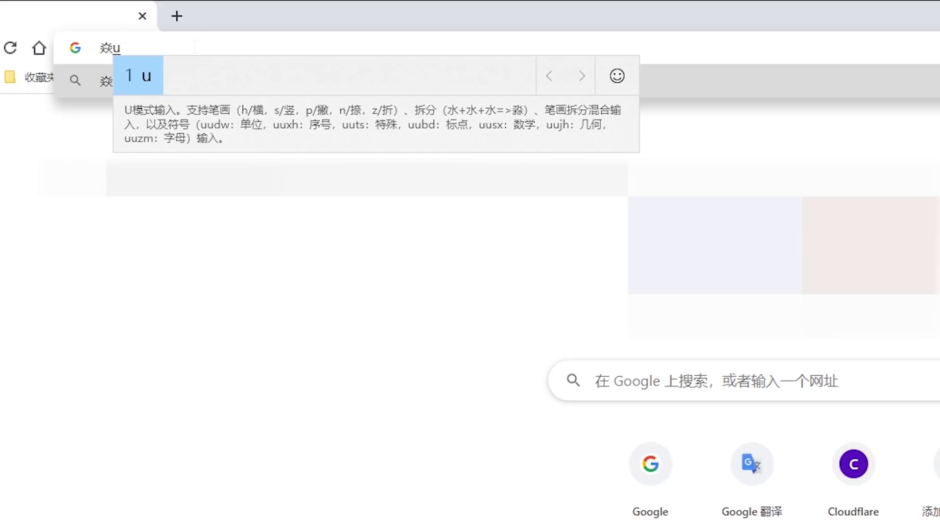
type("huo")
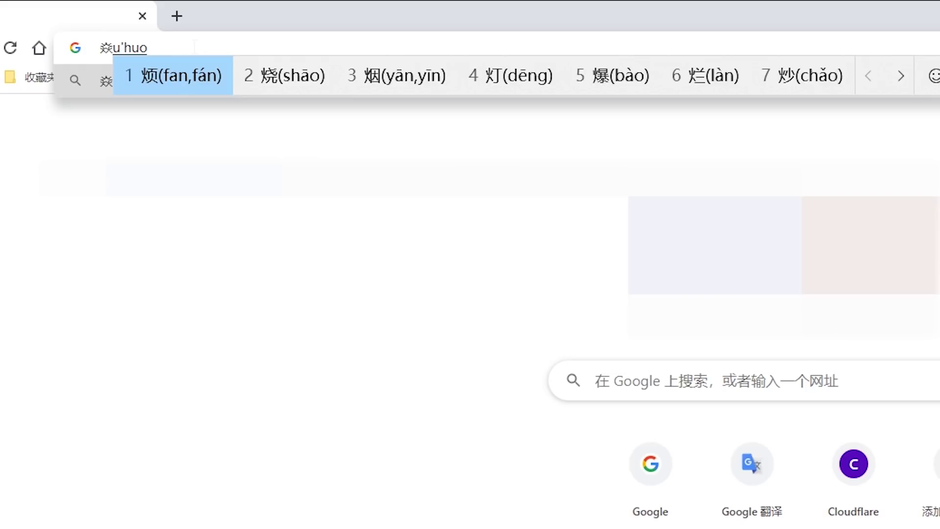
type("'piao")
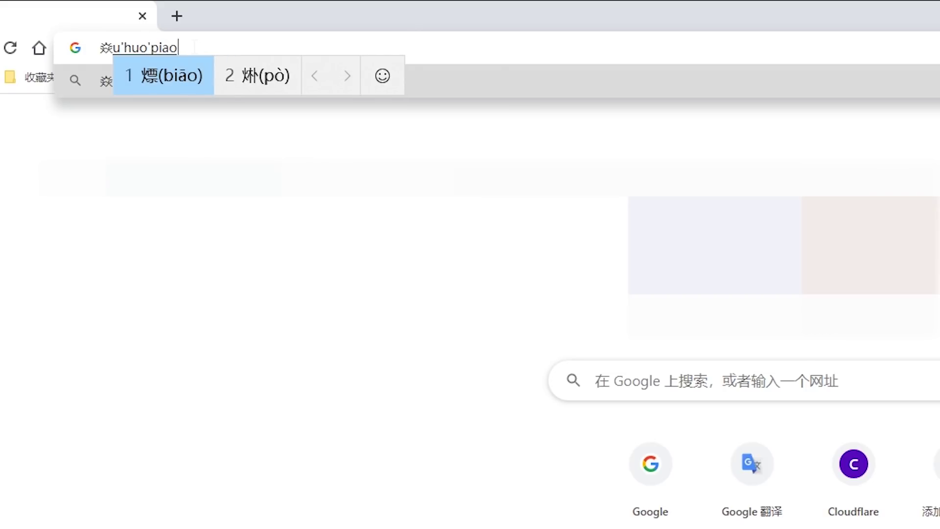
key("space")
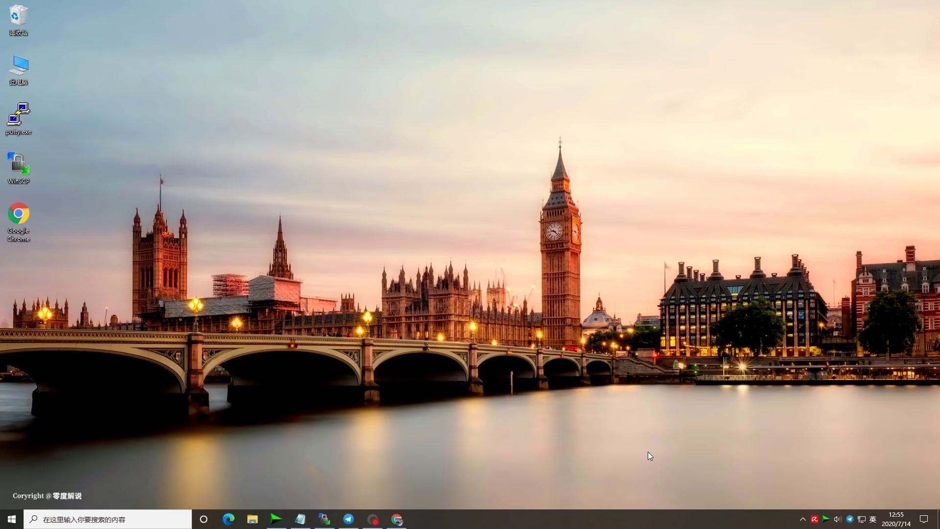
Show the Task View button on the taskbar and use Task View to go to the first virtual desktop (桌面 1)
right_click(679, 520)
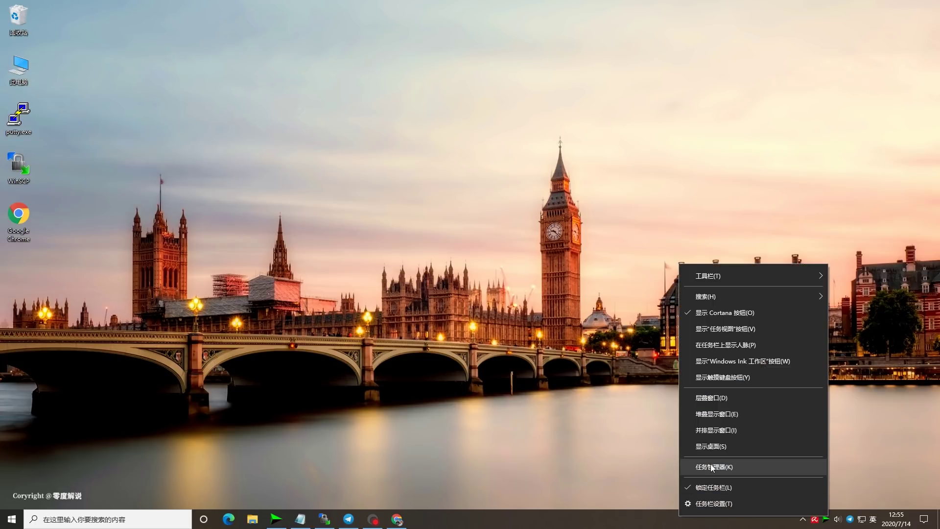
left_click(734, 329)
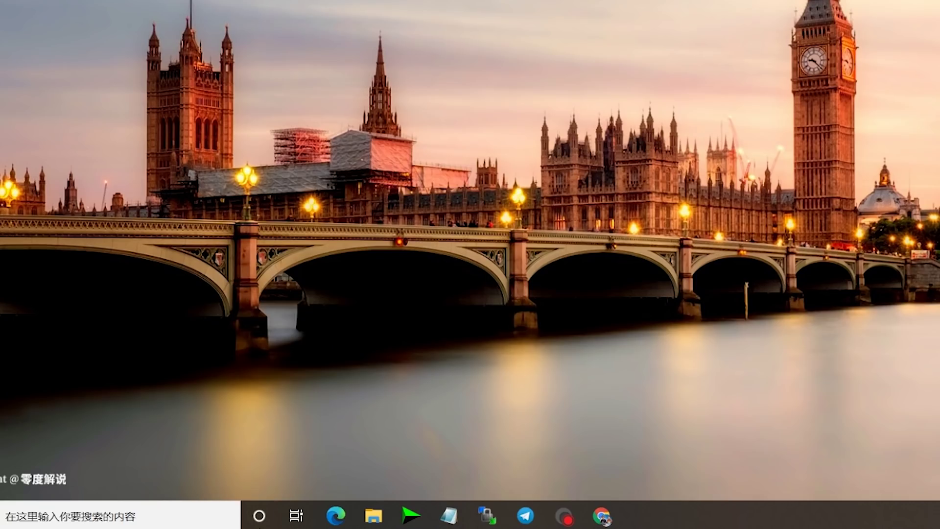
left_click(297, 516)
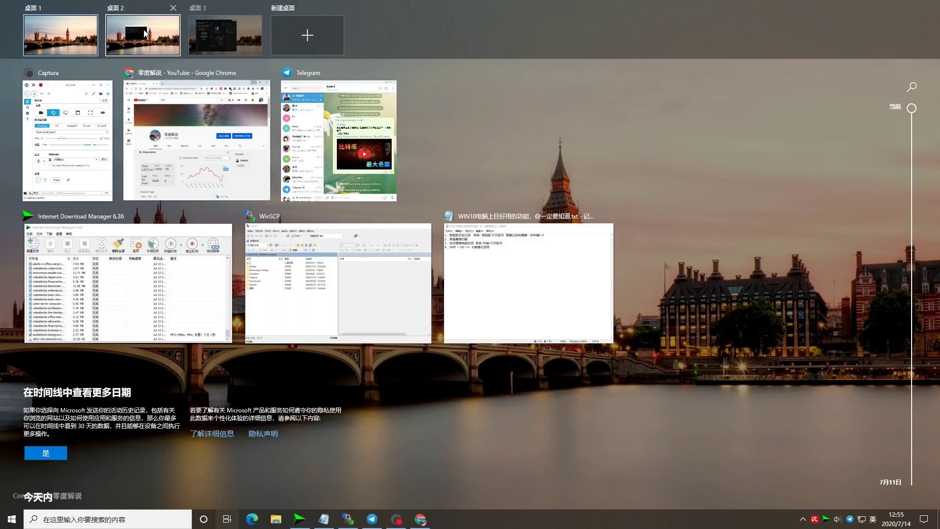
left_click(59, 25)
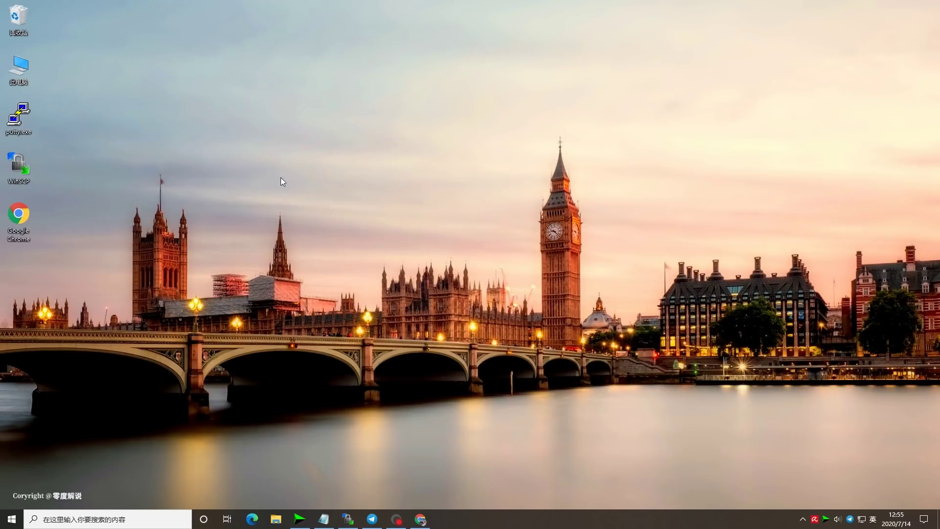
Switch through Task View to the second virtual desktop (桌面 2), followed by the third (桌面 3)
left_click(227, 519)
left_click(153, 23)
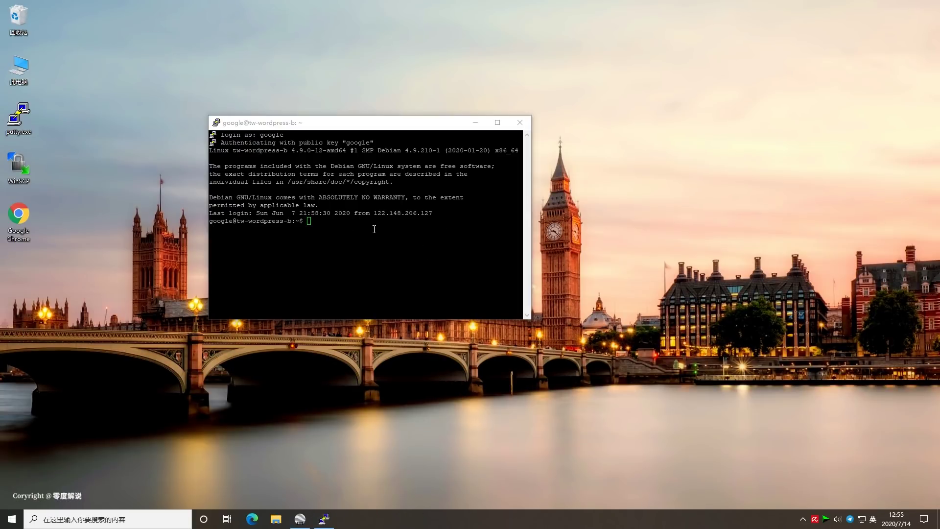
left_click(227, 519)
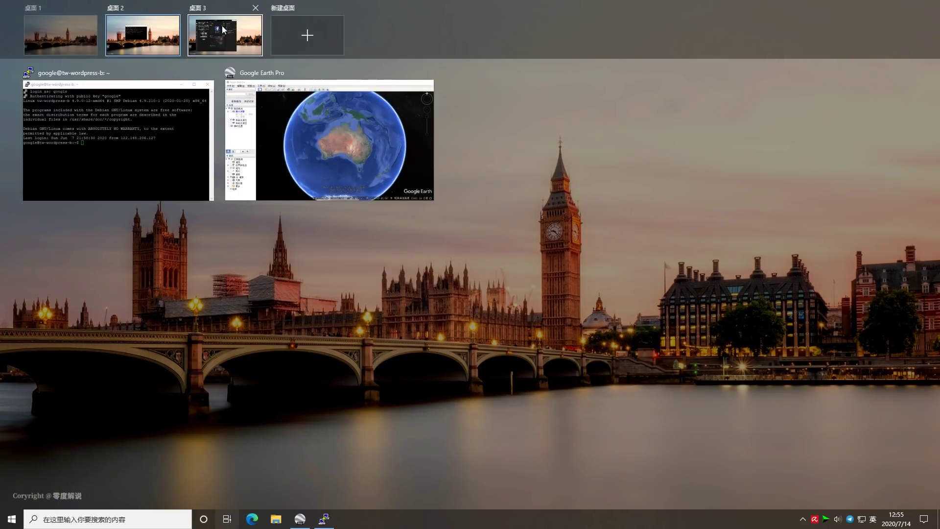
left_click(224, 29)
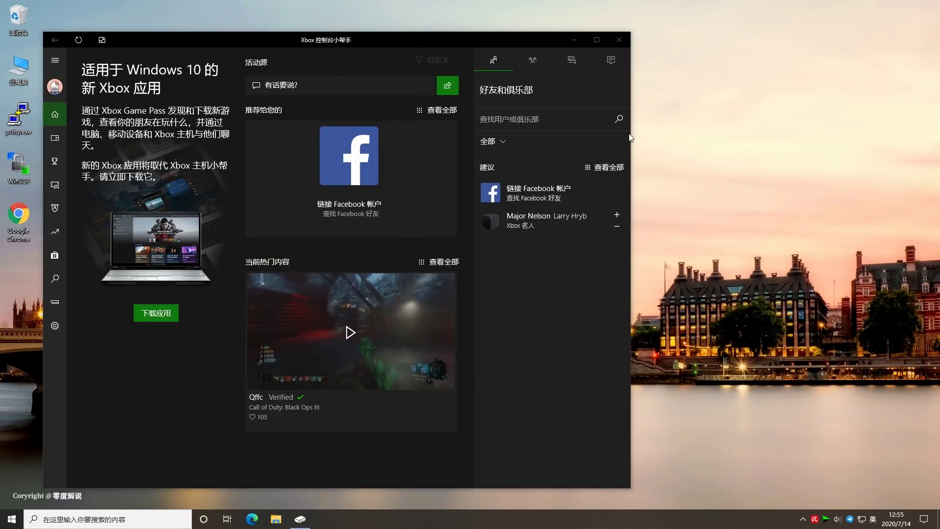
Create a new virtual desktop (新建桌面) in Task View and switch to it
key("super+Tab")
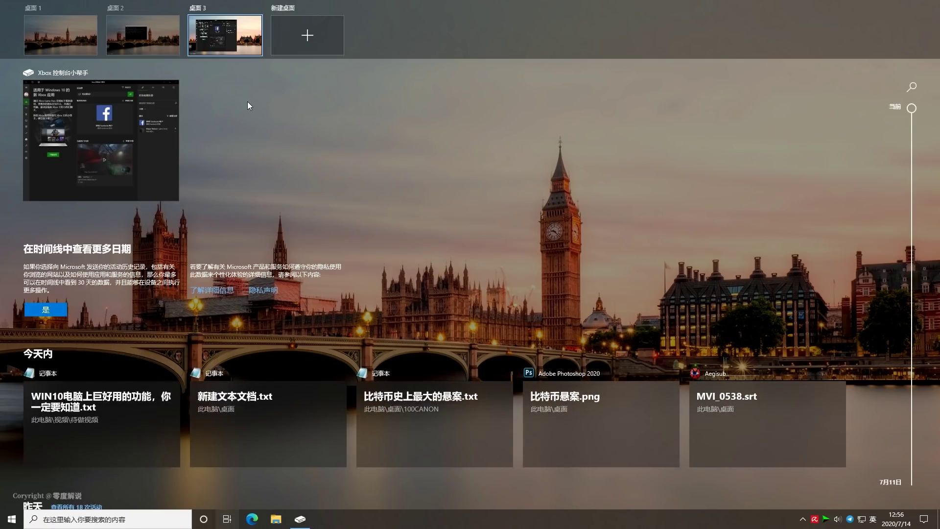
left_click(307, 35)
left_click(301, 36)
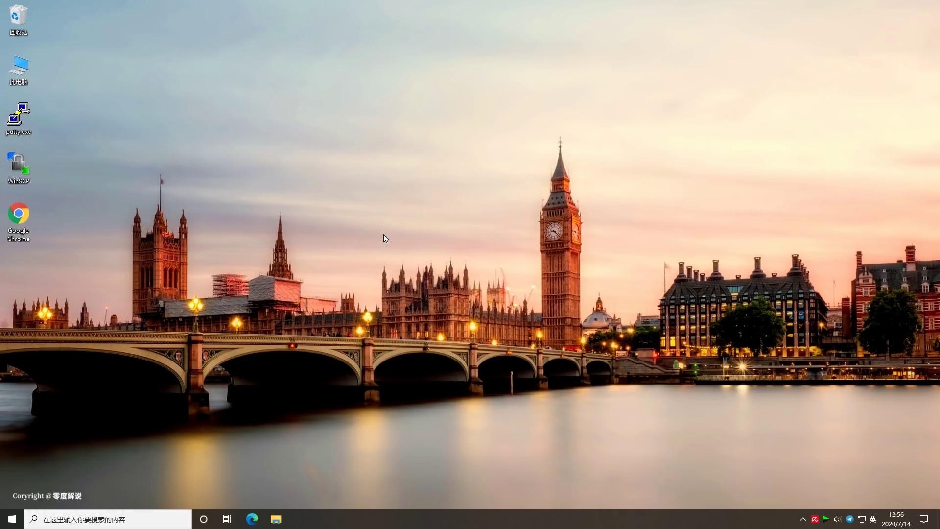
Create a new OpenDocument presentation (新建 OpenDocument 演示文稿.odp) on the desktop and open it in LibreOffice Impress
right_click(334, 206)
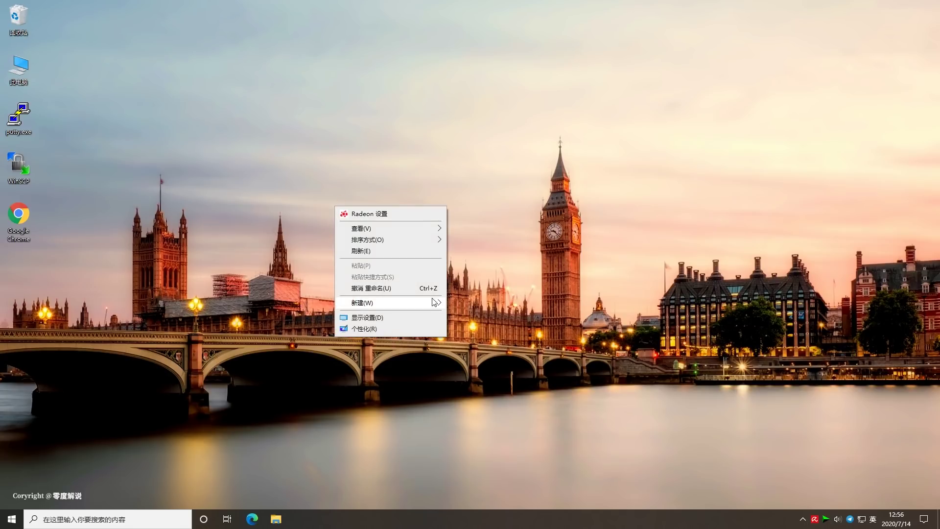
mouse_move(434, 302)
left_click(490, 342)
double_click(356, 217)
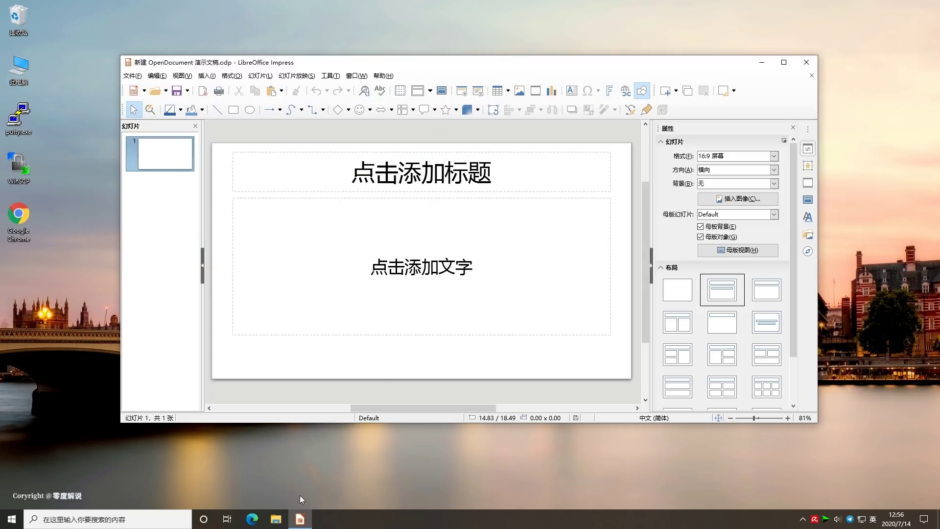
Switch to the third virtual desktop (桌面 3) in Task View and move the Xbox 控制台小帮手 window farther right
left_click(227, 519)
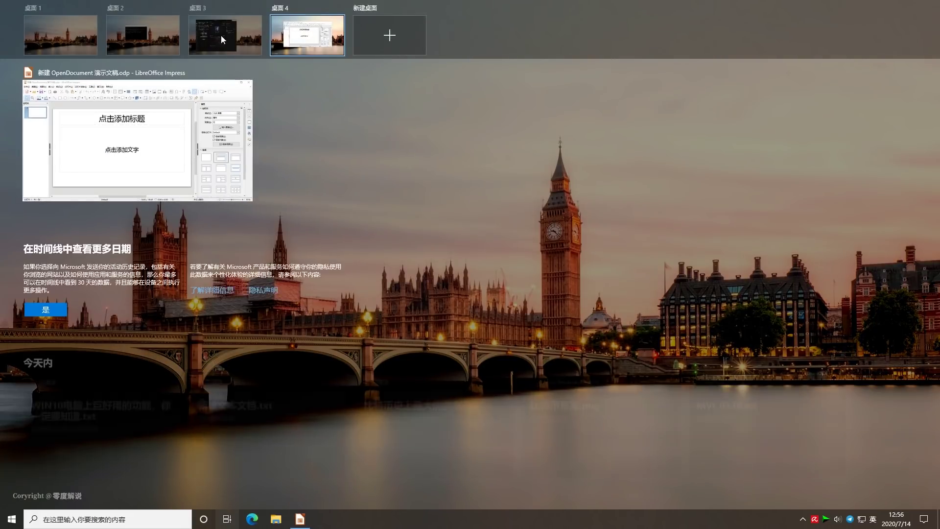
left_click(223, 39)
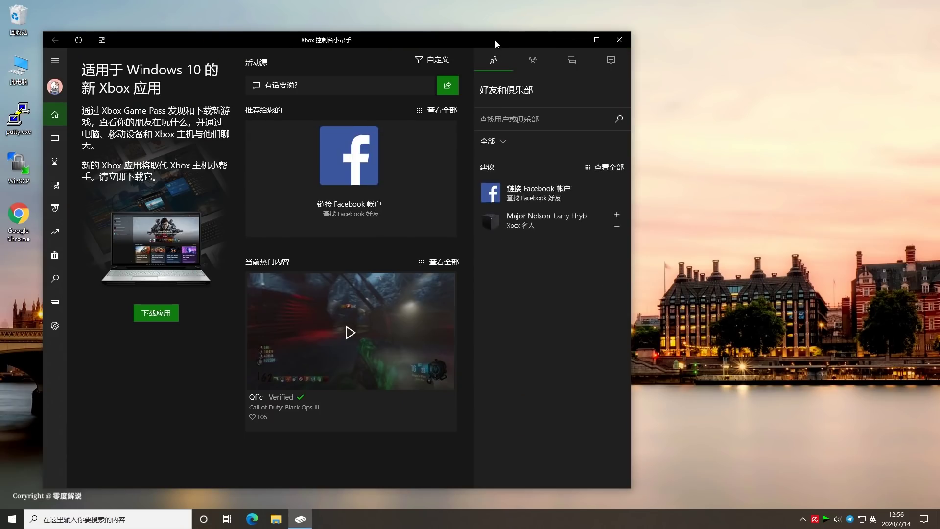
left_click_drag(495, 43, 647, 41)
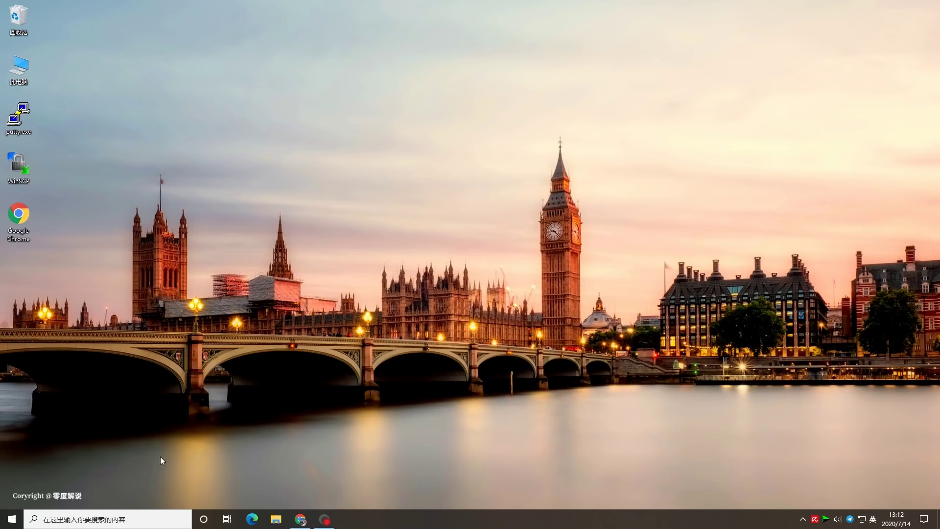
Run powercfg -duplicatescheme e9a42b02-d5df-448d-aa00-03f14749eb61 in Windows PowerShell as administrator, and close it
left_click(11, 520)
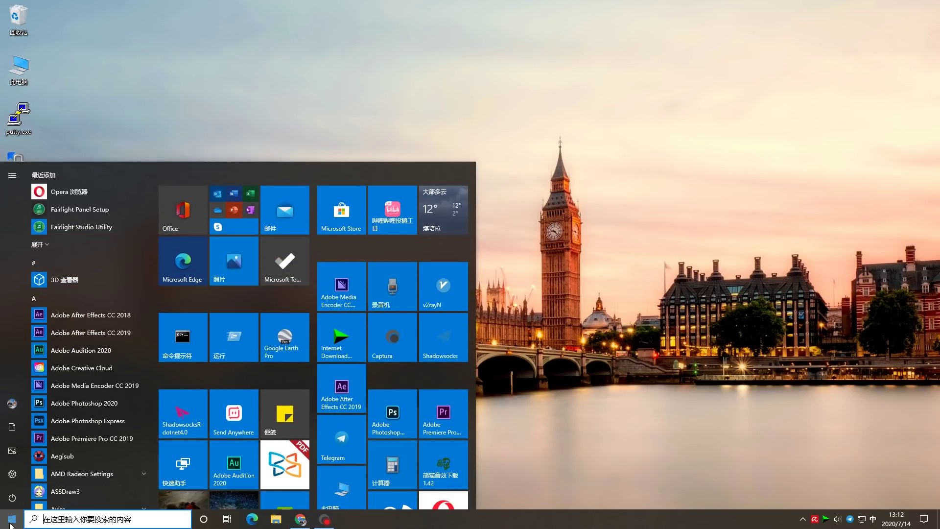
right_click(10, 521)
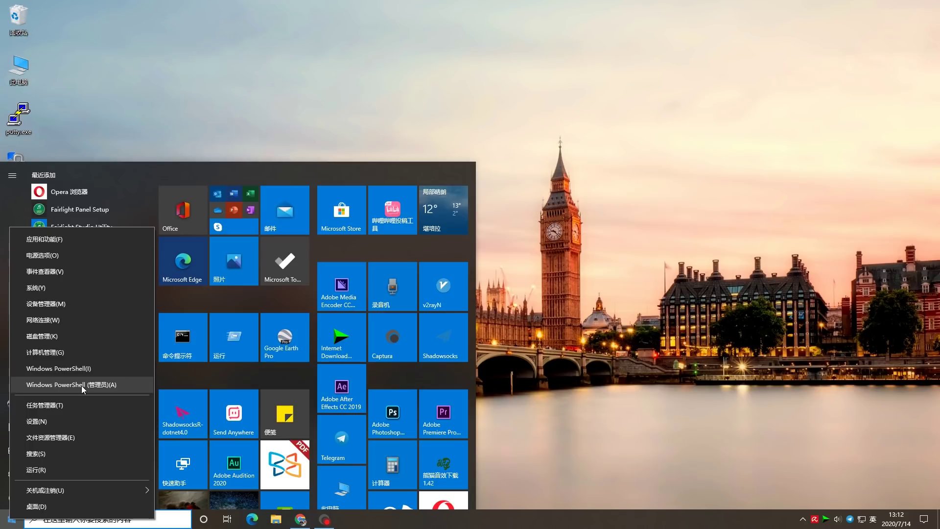
left_click(87, 386)
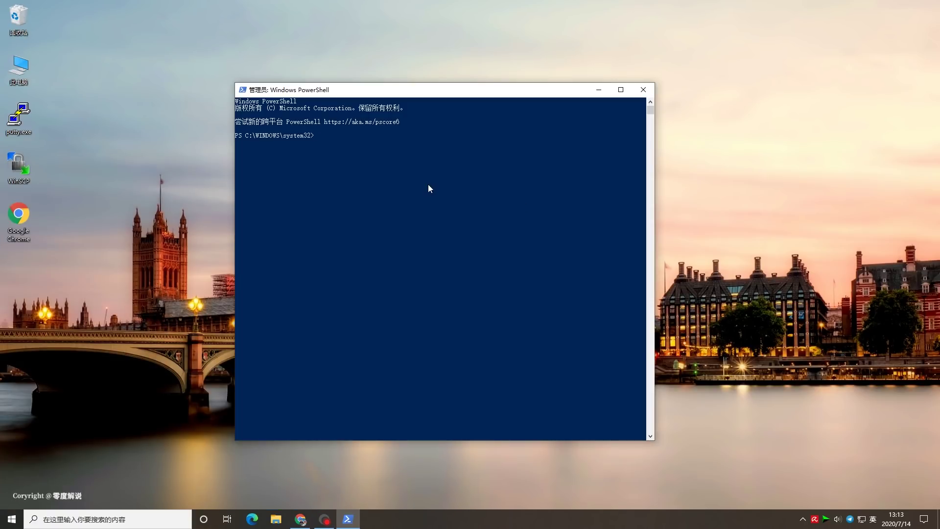
type("powercfg -duplicatescheme e9a42b02-d5df-448d-aa00-03f14749eb61")
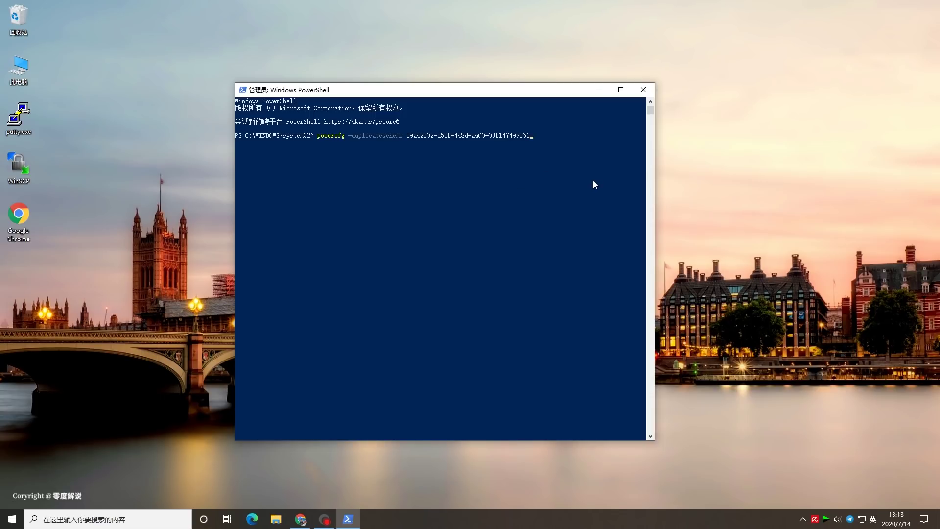
key("Return")
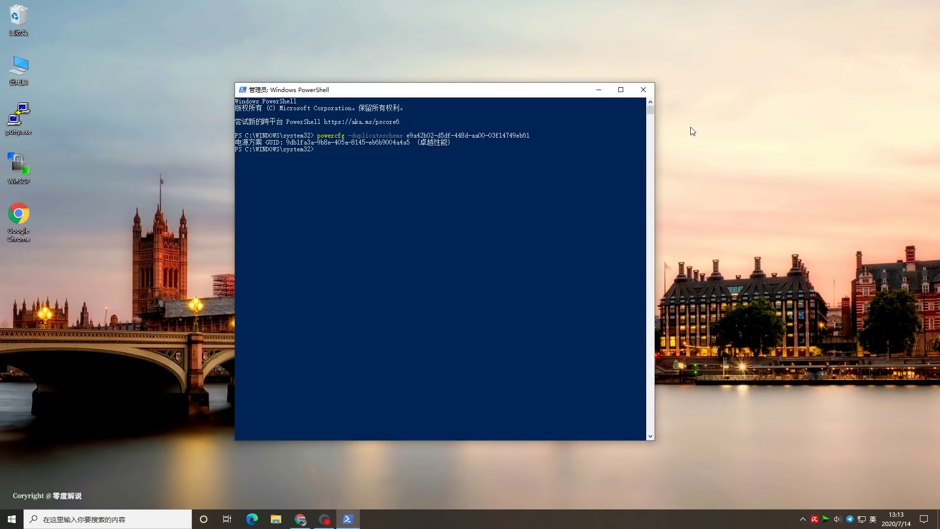
left_click(643, 89)
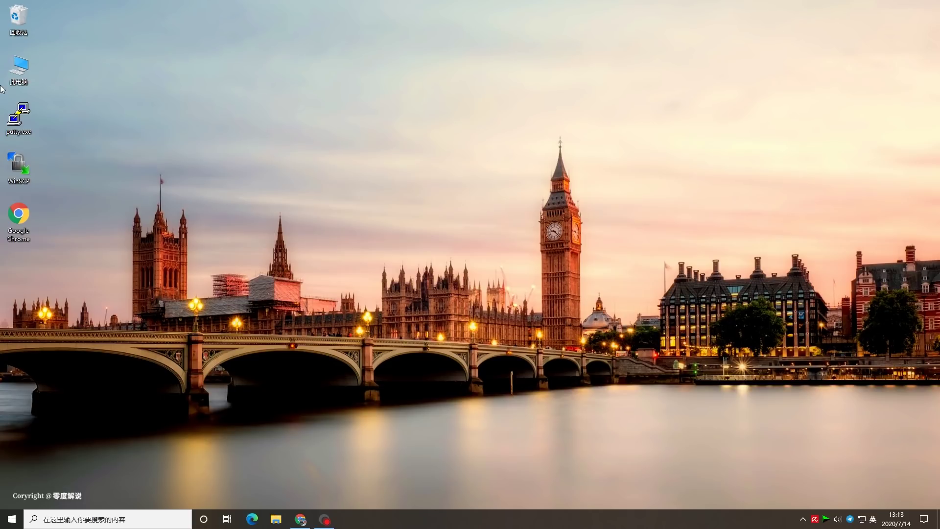
Open the properties of 此电脑 from the desktop and go from there to the Control Panel home
right_click(26, 74)
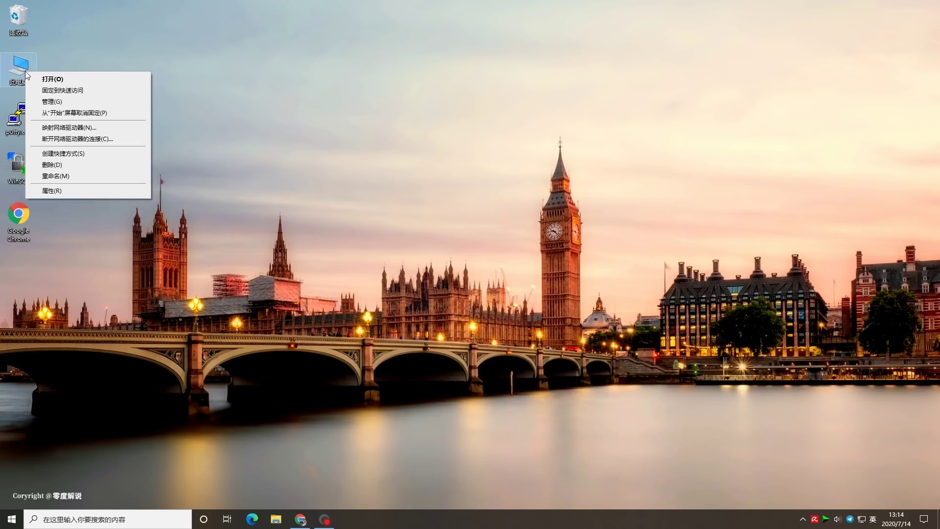
left_click(66, 196)
left_click(169, 106)
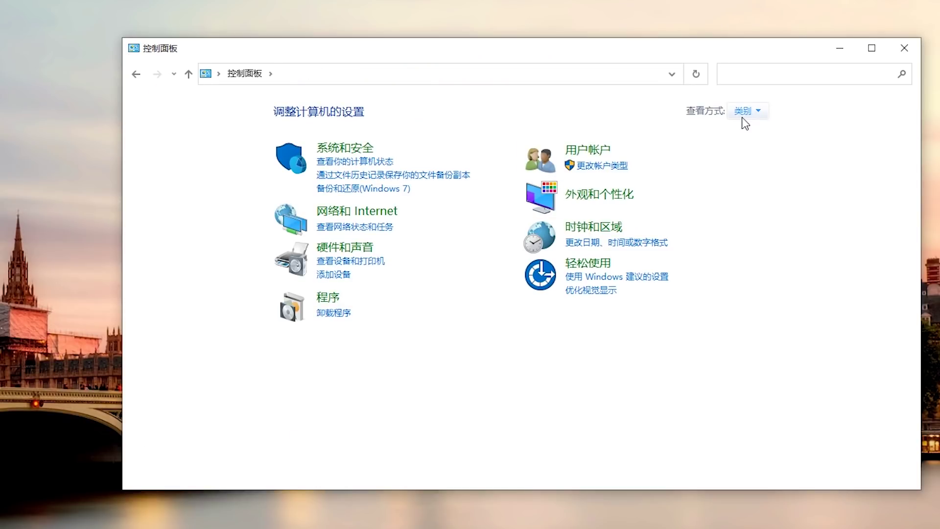
Show the Control Panel items as large icons (大图标) and open the power options (电源选项)
left_click(757, 115)
left_click(771, 150)
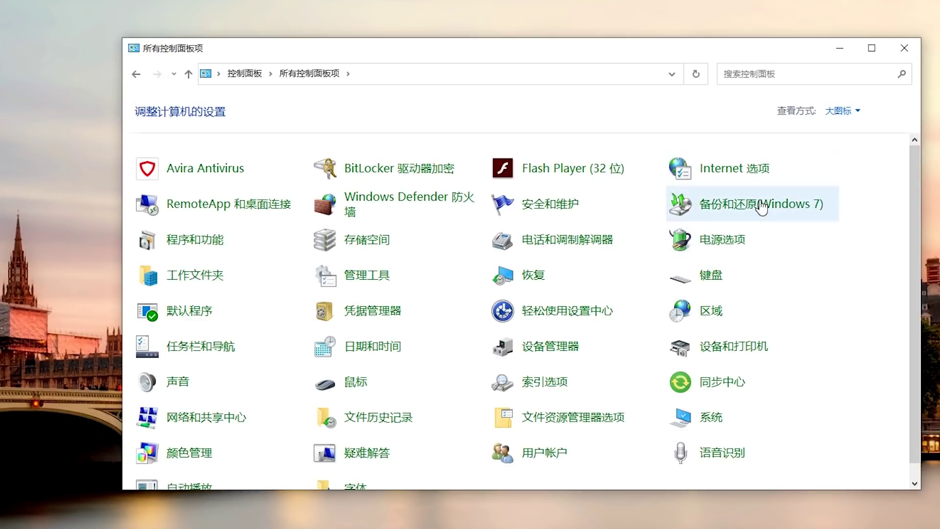
left_click(729, 247)
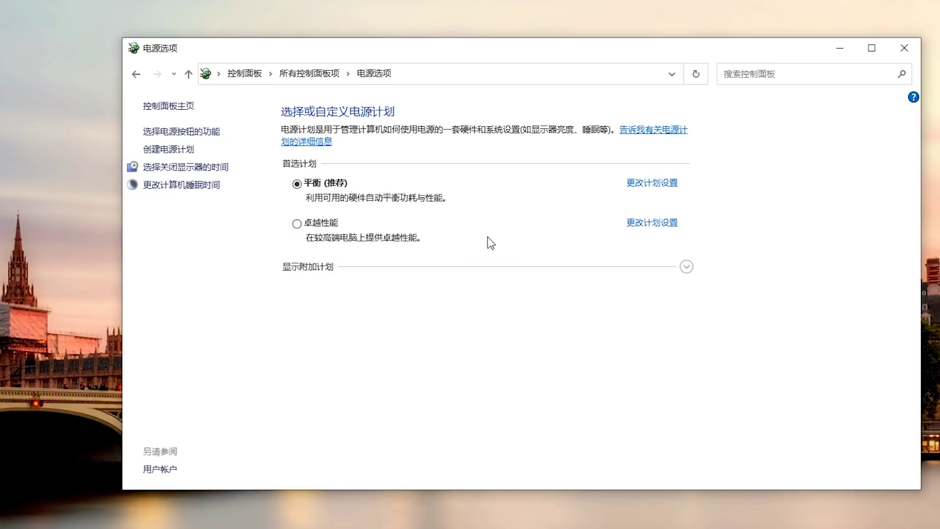
Select the 卓越性能 power plan, expand the additional plans to pick the first 卓越性能 there, and close the window
left_click(272, 237)
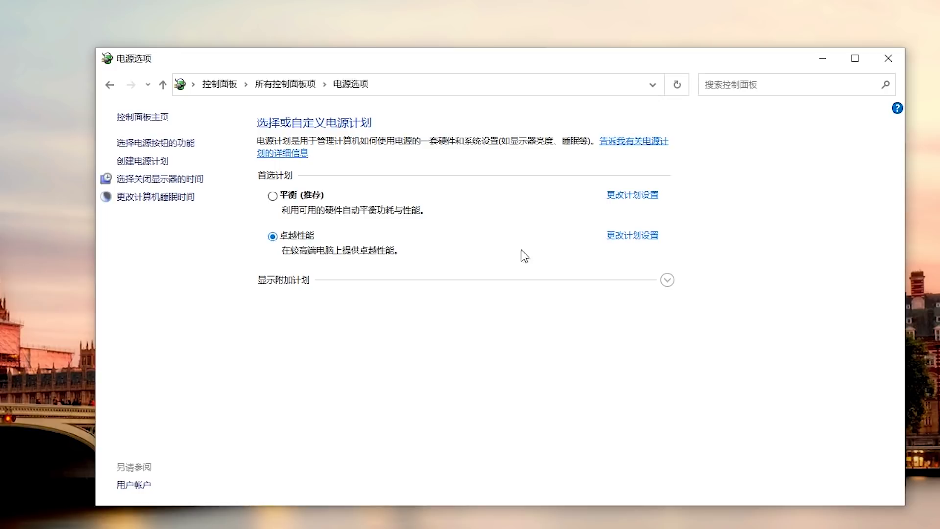
left_click(667, 281)
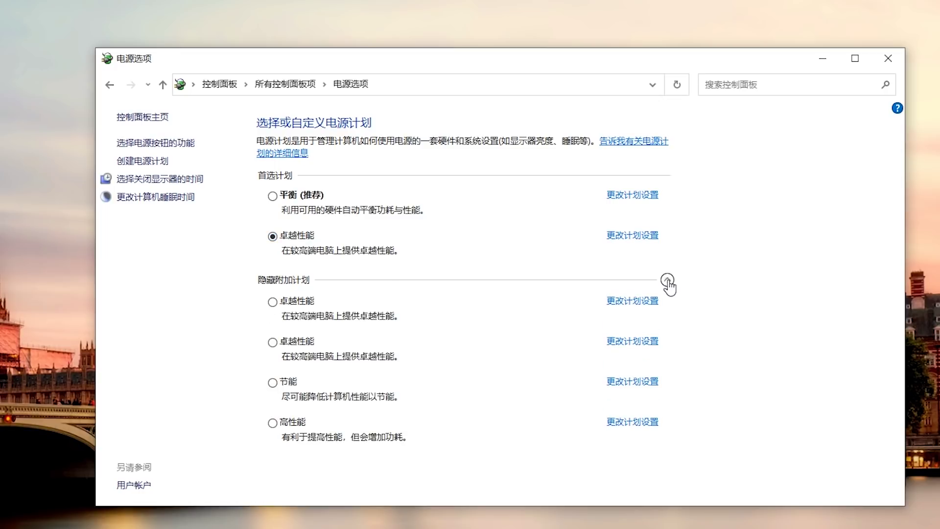
left_click(273, 302)
left_click(887, 58)
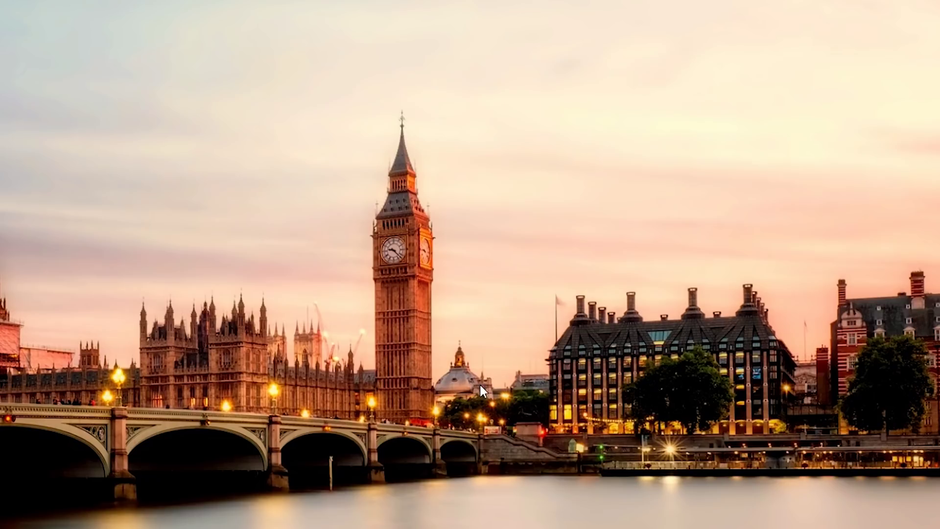